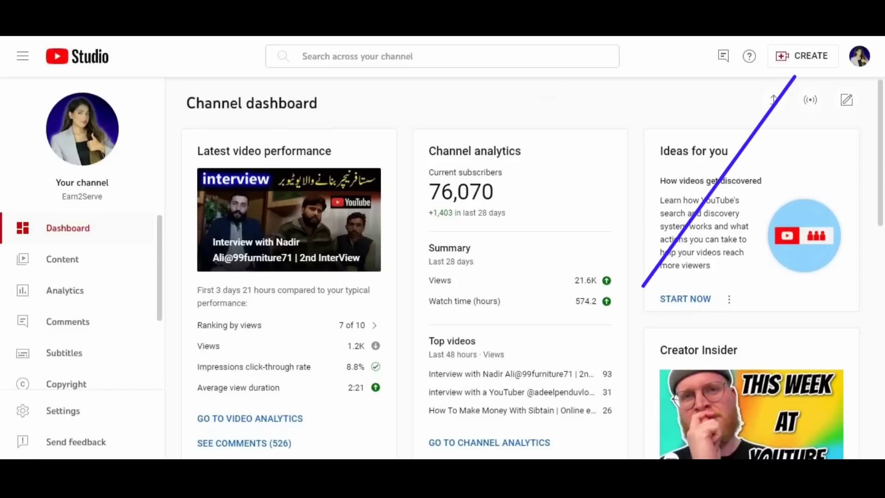
# Step: Start a new video upload and choose the file 1080_30_29.77_Jan222023.mp4
pyautogui.click(803, 57)
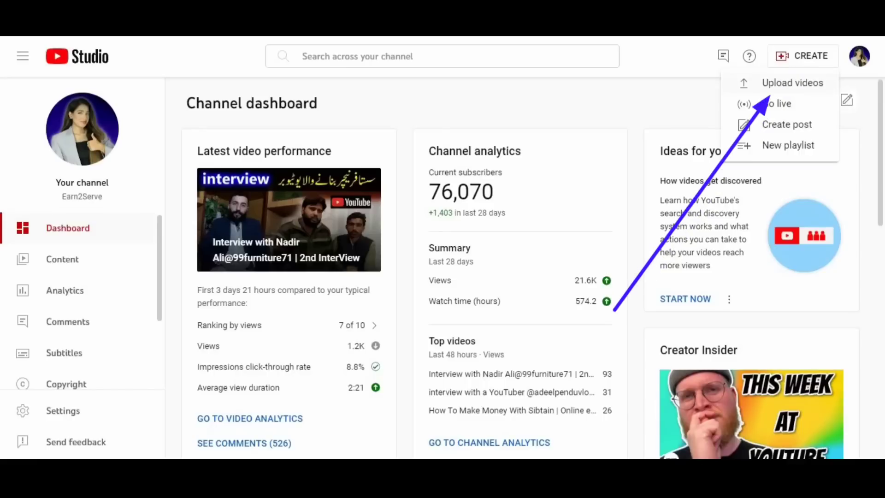
pyautogui.click(792, 83)
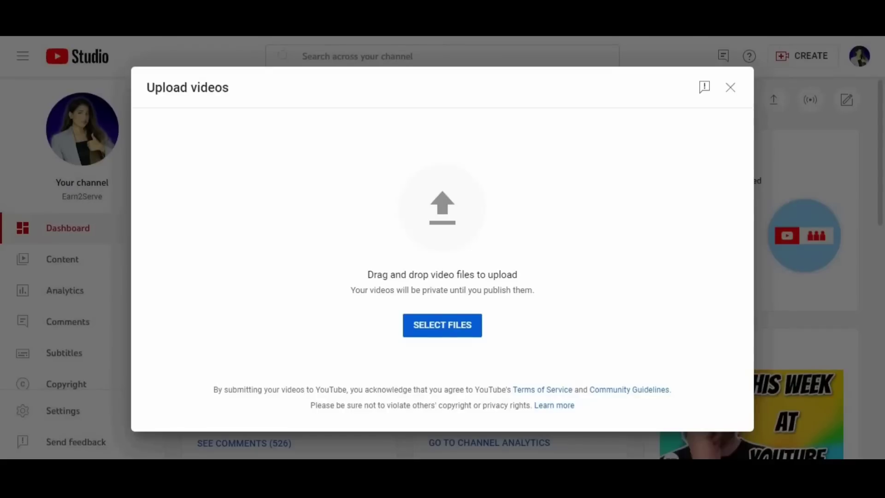
pyautogui.click(469, 327)
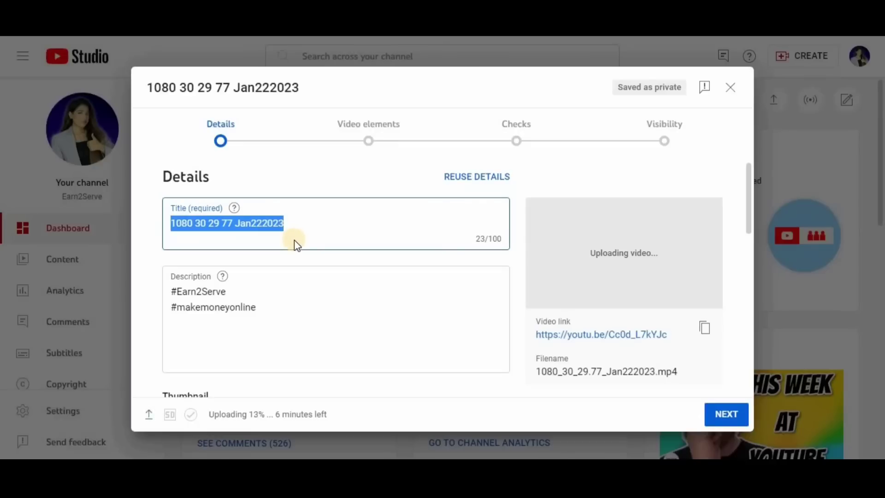
# Step: Replace the video title with "Hamara Next Lucky YouTuber kon hoga jis ka hum Interview karain gye | Earn2Serve" from the prepared text document
pyautogui.press('BackSpace')
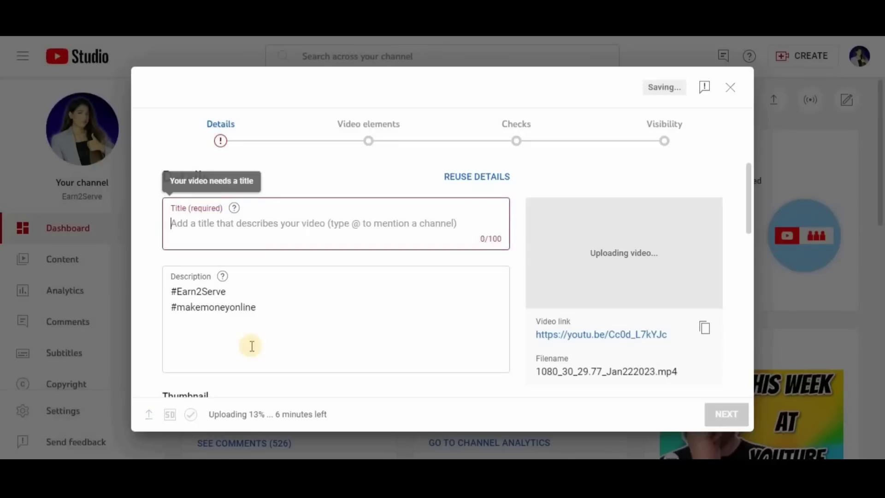
pyautogui.hotkey('alt', 'Tab')
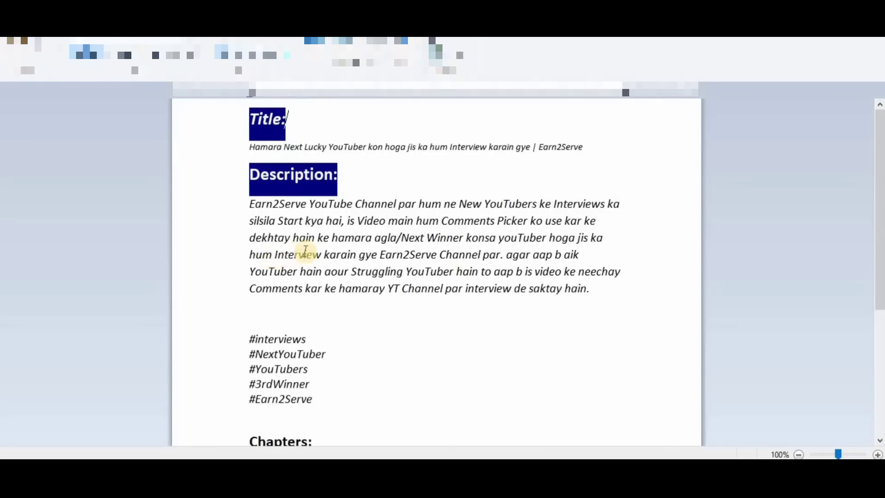
pyautogui.moveTo(593, 146); pyautogui.dragTo(265, 156)
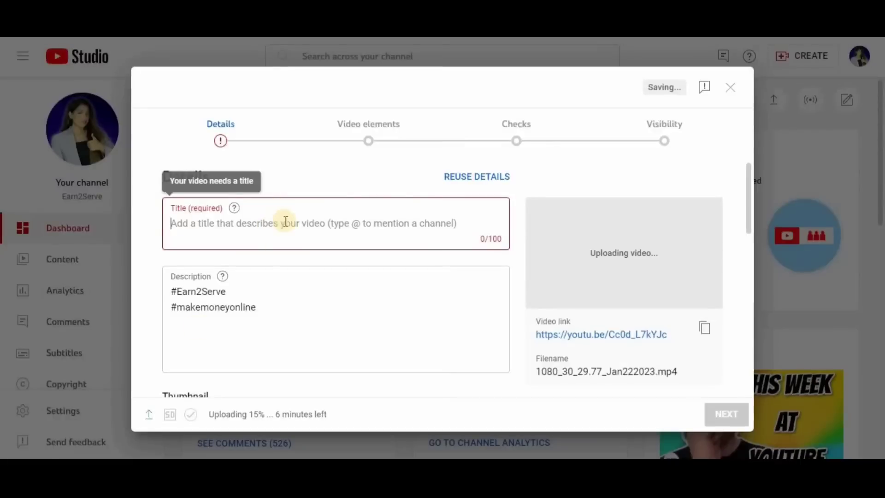
pyautogui.write('Hamara Next Lucky YouTuber kon hoga jis ka hum Interview karain gye | Earn2Serve')
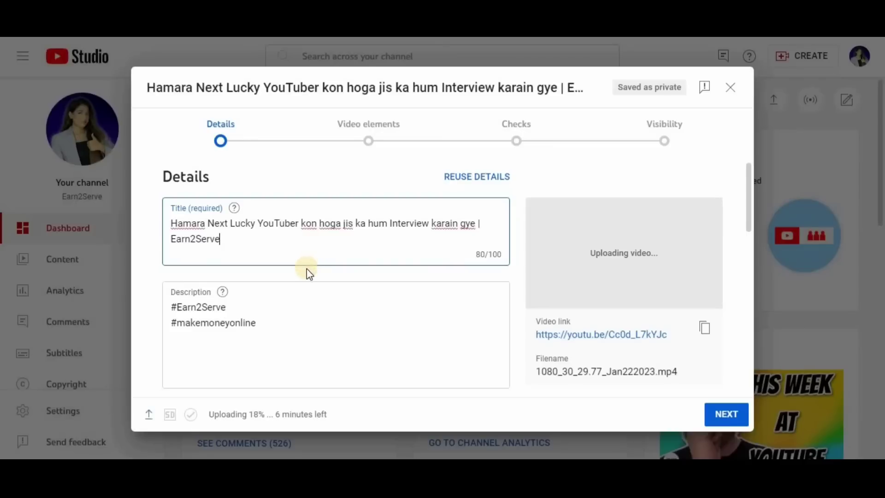
# Step: Clear the default hashtags #Earn2Serve and #makemoneyonline from the video description
pyautogui.scroll(-2, 286, 281)
pyautogui.click(282, 268)
pyautogui.moveTo(299, 273); pyautogui.dragTo(167, 251)
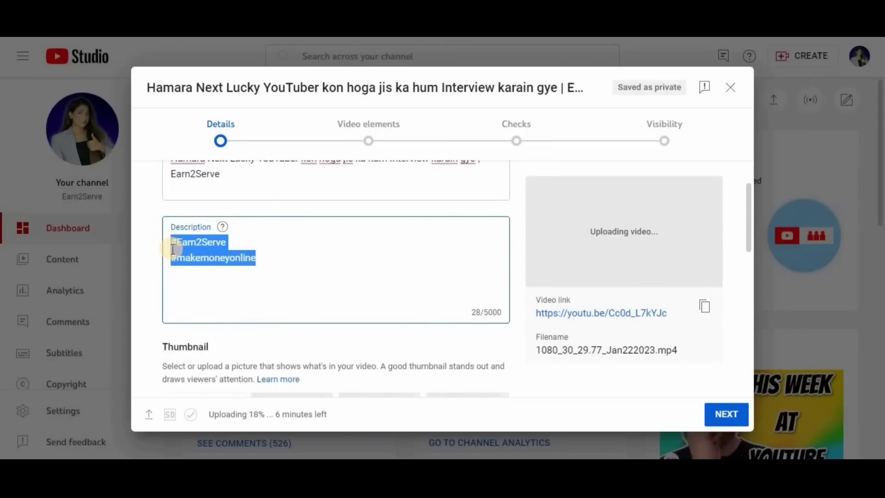
pyautogui.press('BackSpace')
# Step: Switch to the prepared text document and examine its description paragraph, hashtags and chapter timestamps
pyautogui.click(190, 461)
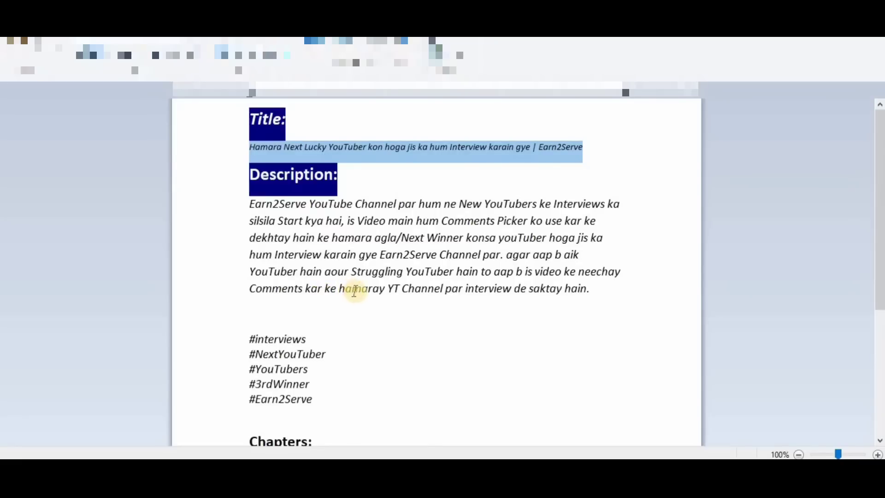
pyautogui.click(437, 308)
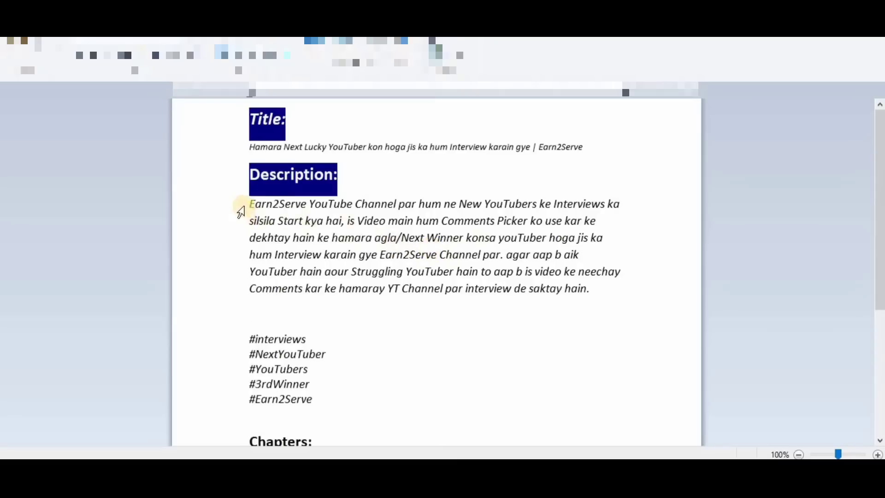
pyautogui.moveTo(248, 204); pyautogui.dragTo(592, 299)
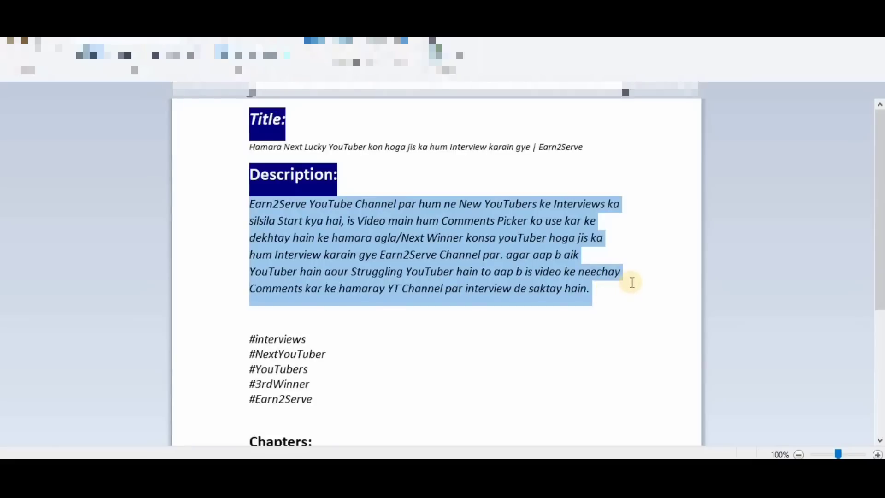
pyautogui.moveTo(599, 289); pyautogui.dragTo(249, 207)
pyautogui.hotkey('ctrl', 'c')
pyautogui.click(379, 351)
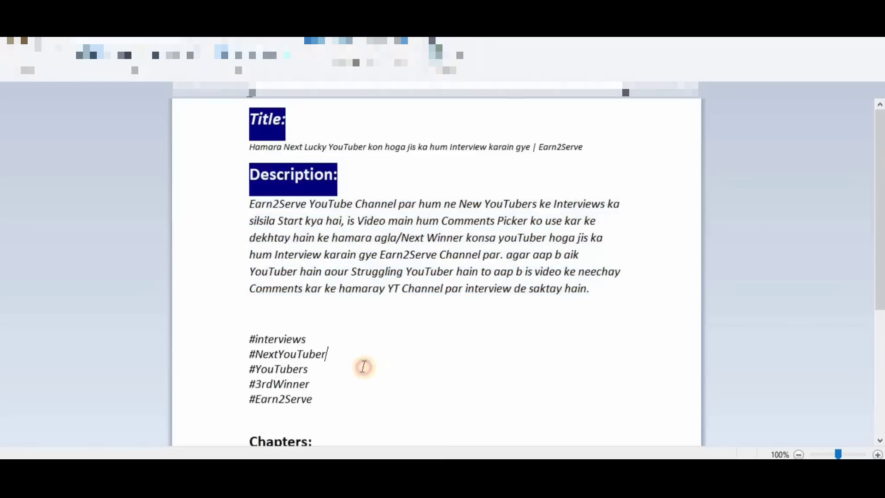
pyautogui.scroll(-3, 328, 332)
pyautogui.moveTo(322, 312); pyautogui.dragTo(256, 255)
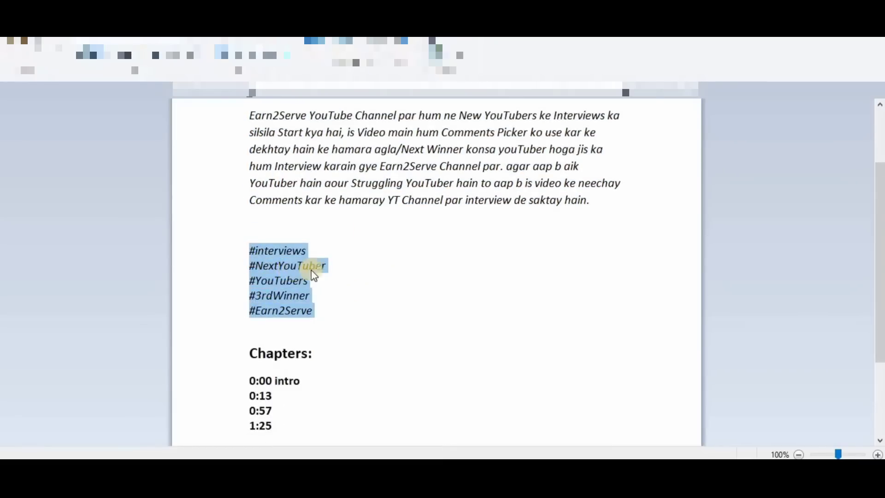
pyautogui.click(336, 290)
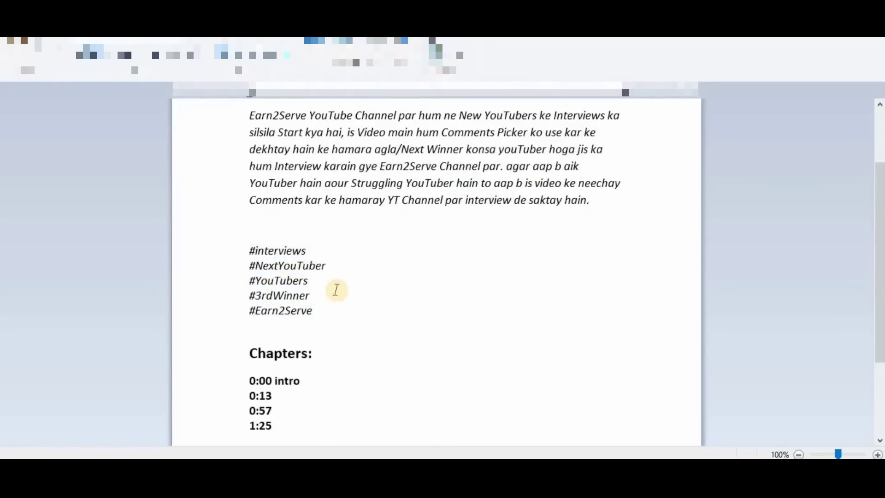
pyautogui.scroll(-1, 336, 290)
pyautogui.moveTo(289, 379); pyautogui.dragTo(237, 332)
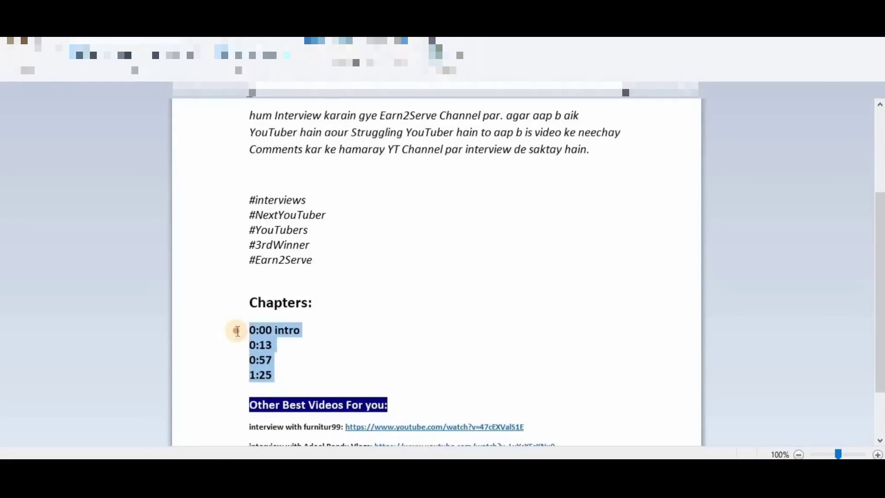
pyautogui.click(302, 343)
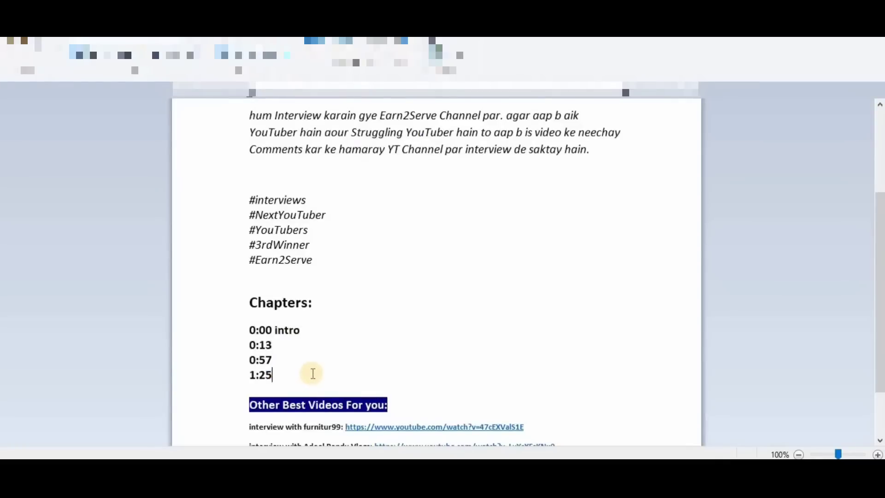
# Step: Copy the document text from the description paragraph through the Other Best Videos links and paste it into the YouTube Studio video description
pyautogui.scroll(-1, 311, 368)
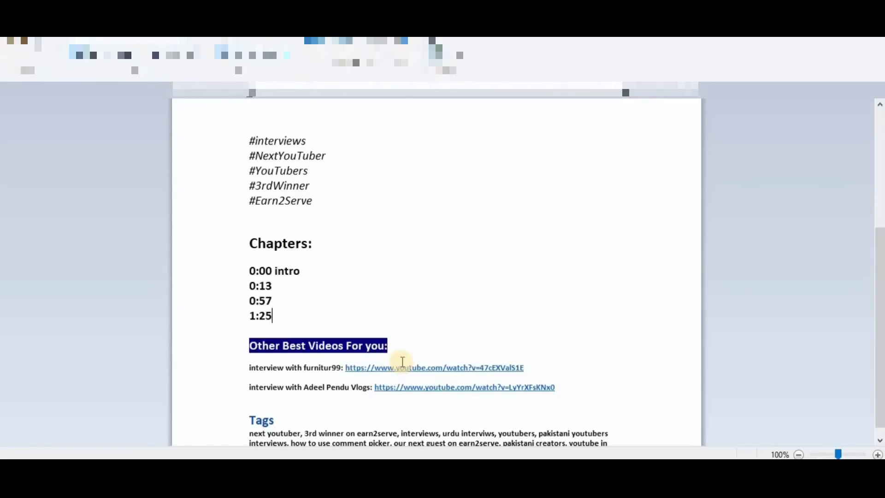
pyautogui.moveTo(554, 387); pyautogui.dragTo(248, 205)
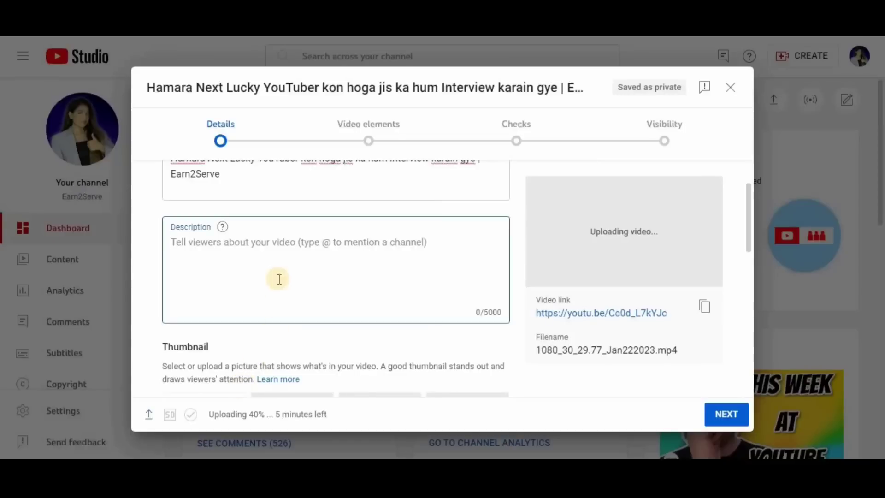
pyautogui.hotkey('ctrl', 'v')
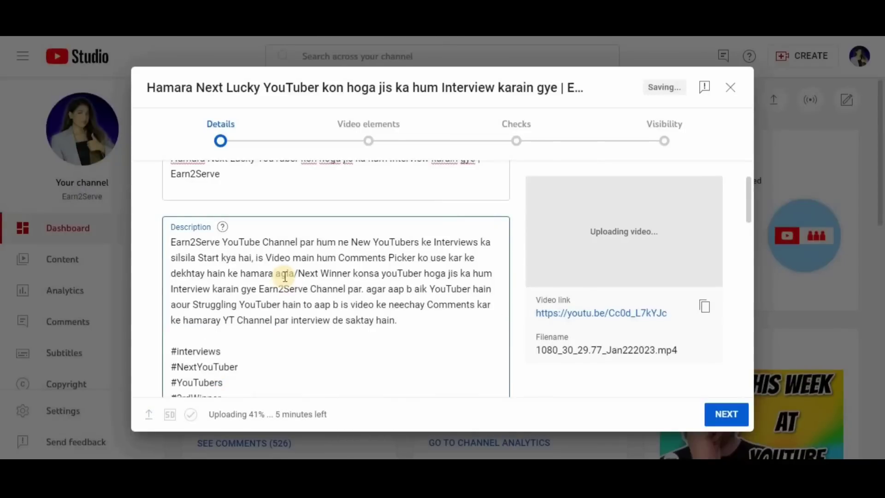
# Step: Delete the Chapters heading and its four timestamps from the video description
pyautogui.scroll(-4, 288, 288)
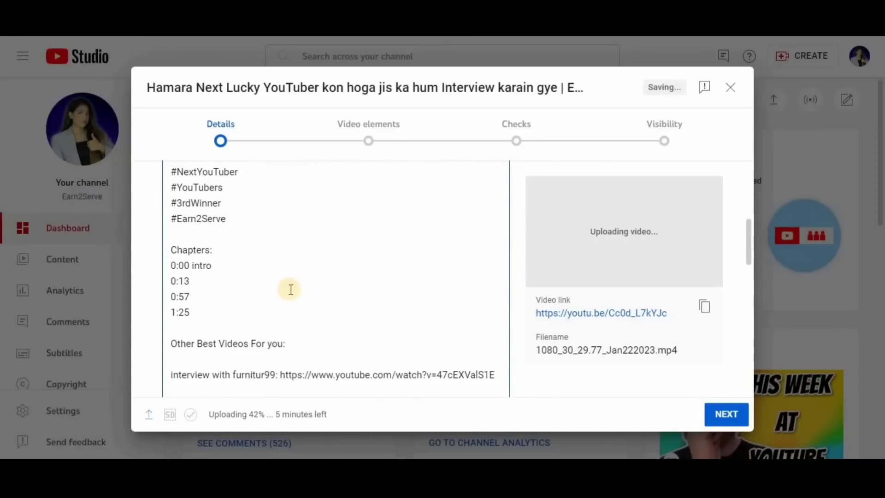
pyautogui.moveTo(189, 312); pyautogui.dragTo(170, 252)
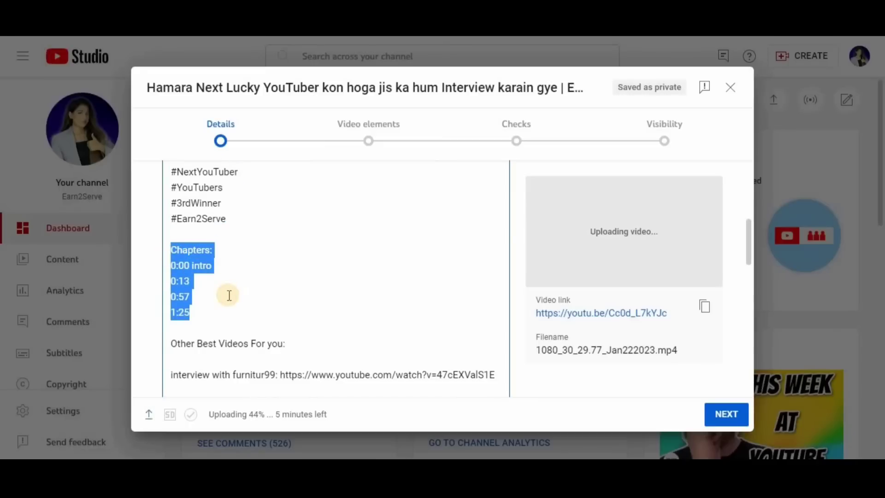
pyautogui.press('BackSpace')
# Step: Review the pasted description's paragraph, hashtags and links to other videos
pyautogui.scroll(5, 235, 288)
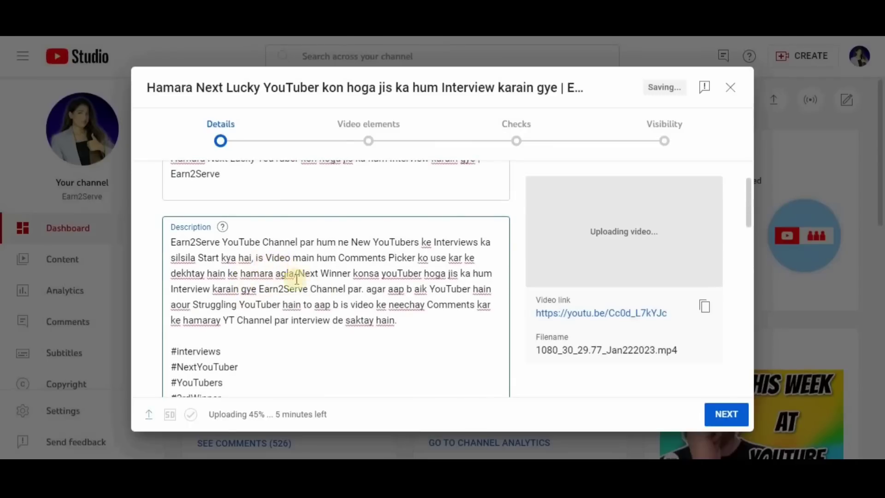
pyautogui.scroll(-2, 232, 356)
pyautogui.moveTo(228, 350); pyautogui.dragTo(168, 288)
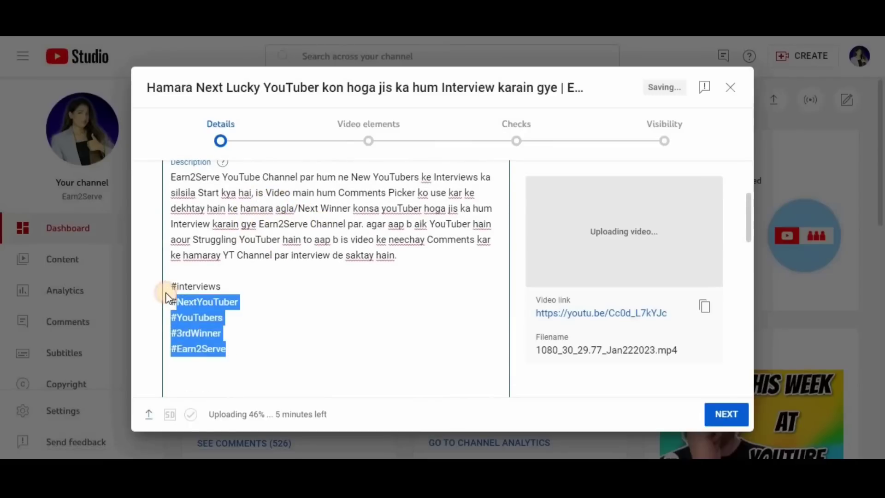
pyautogui.hotkey('ctrl', 'a')
pyautogui.click(266, 345)
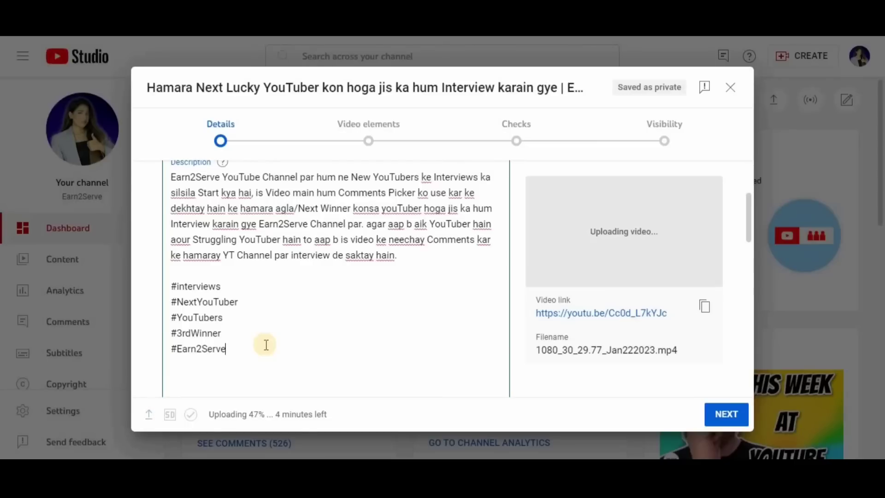
pyautogui.scroll(-3, 266, 345)
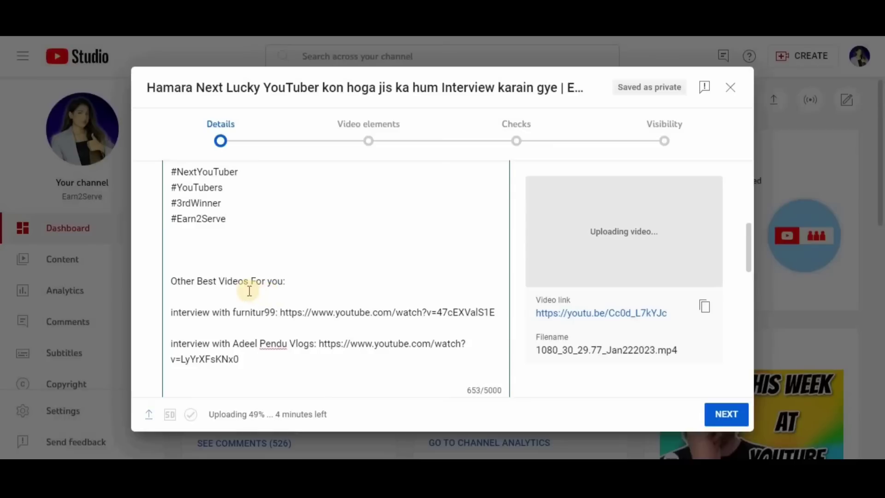
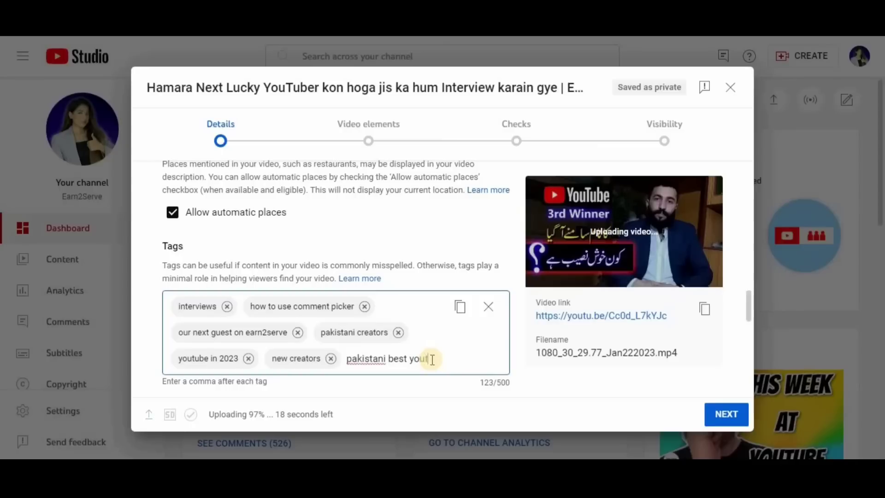
# Step: Finish entering the tag "pakistani best youtubers" and add it to the video's tags
pyautogui.write('ubers')
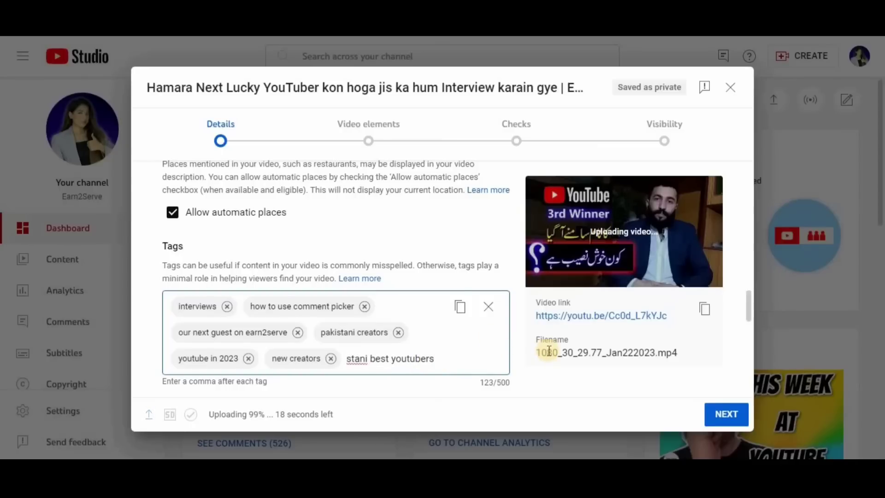
pyautogui.press('Return')
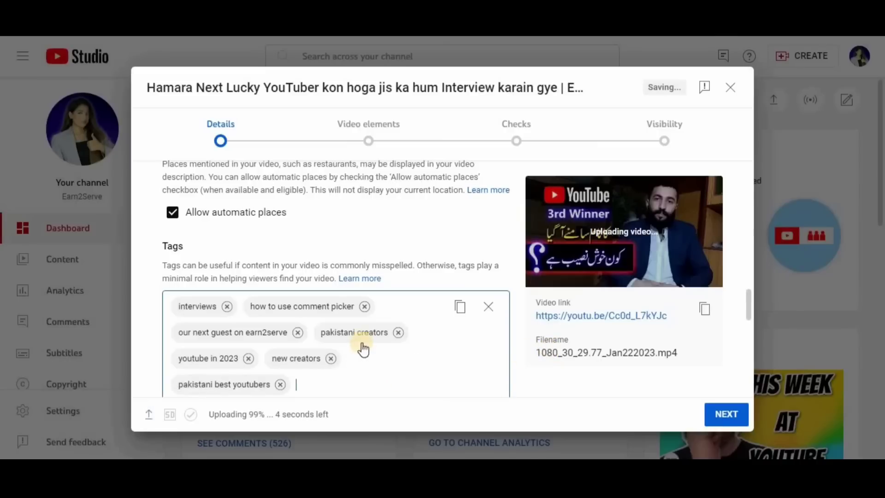
pyautogui.scroll(-1, 363, 349)
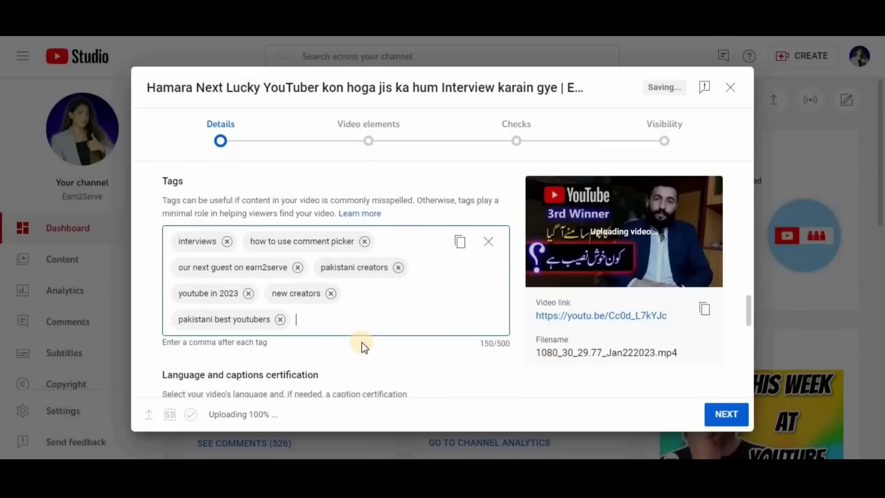
# Step: Inspect the video language options and keep Urdu as the language
pyautogui.scroll(-4, 363, 347)
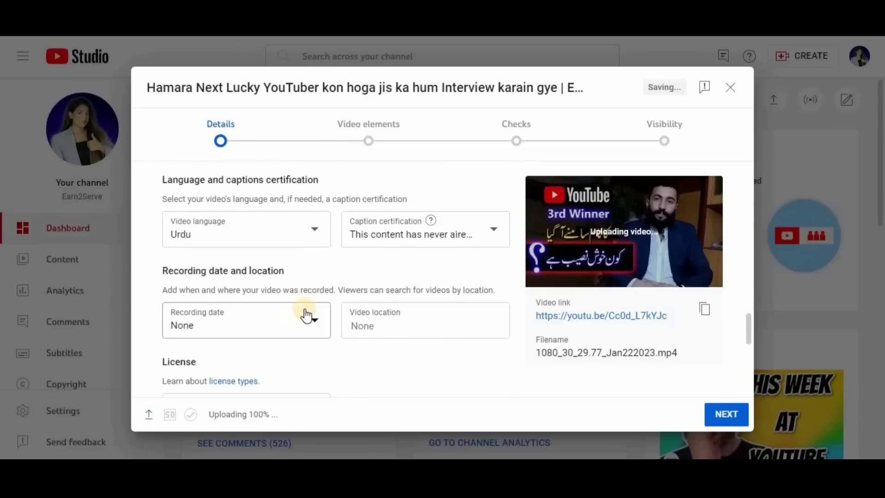
pyautogui.scroll(1, 305, 313)
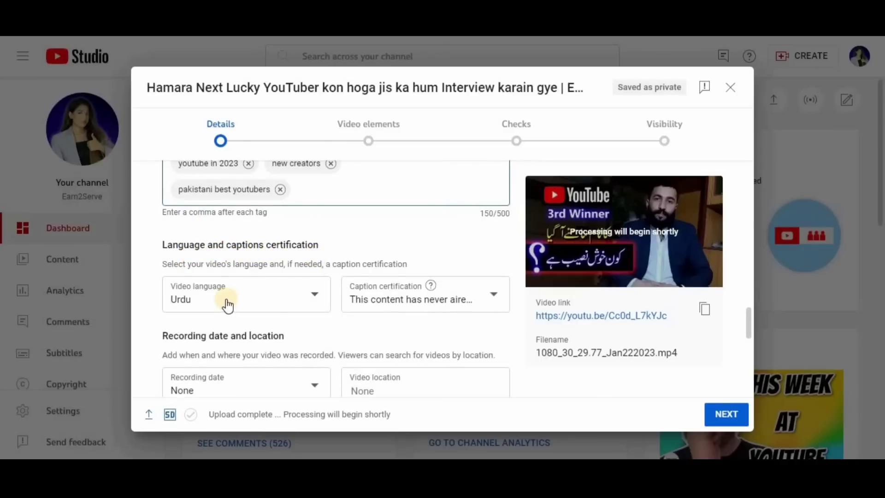
pyautogui.click(317, 299)
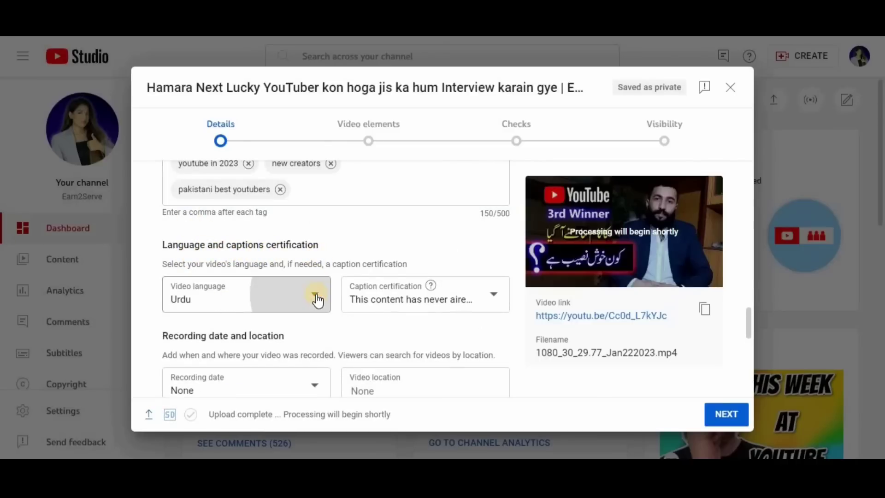
pyautogui.click(144, 290)
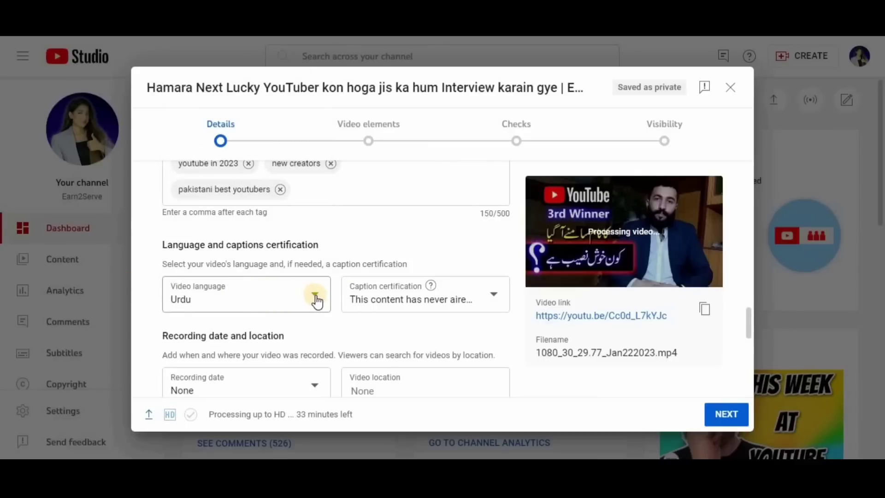
pyautogui.click(313, 297)
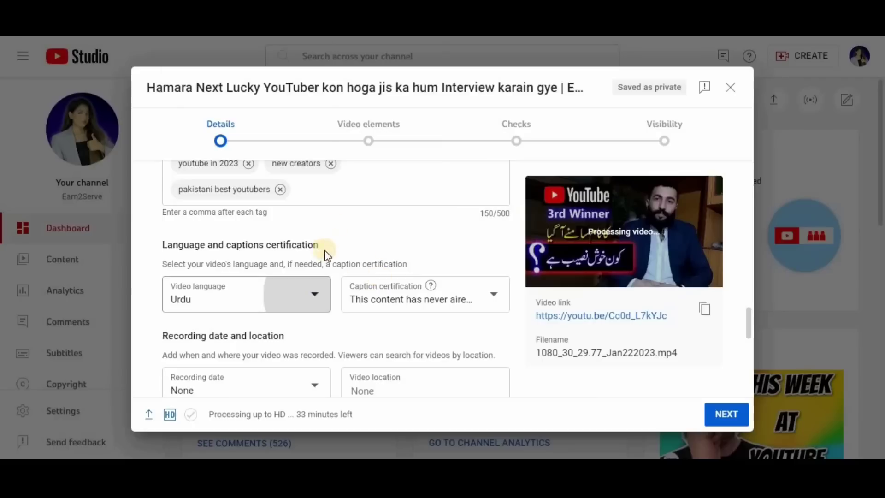
pyautogui.moveTo(328, 285); pyautogui.dragTo(322, 148)
pyautogui.click(148, 263)
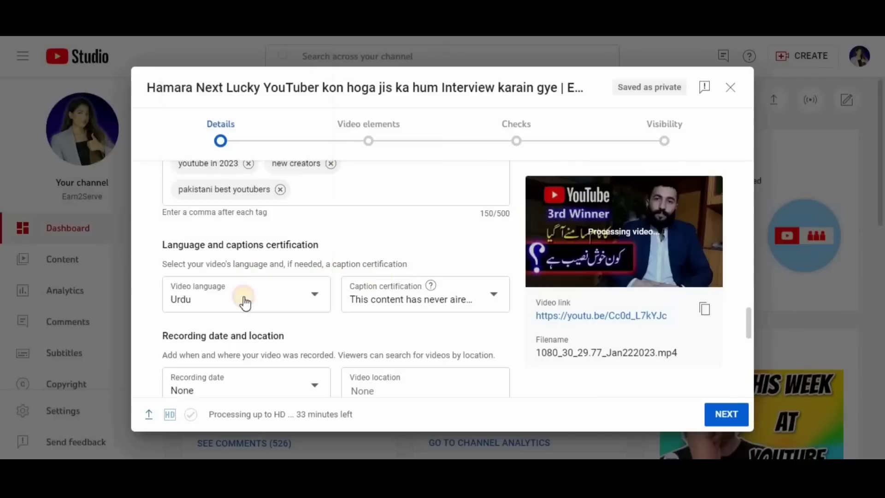
# Step: Choose "This content has never aired on television in the U.S." as caption certification and set the recording date to Jan 22, 2023
pyautogui.click(489, 298)
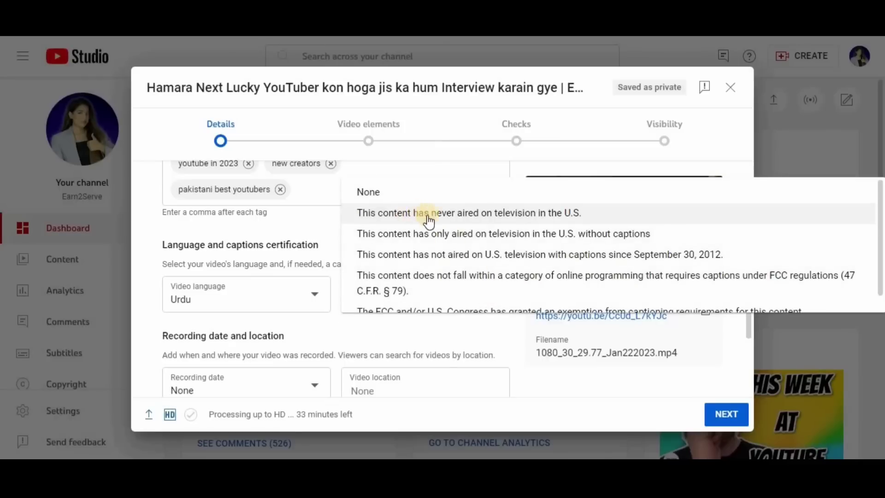
pyautogui.click(503, 221)
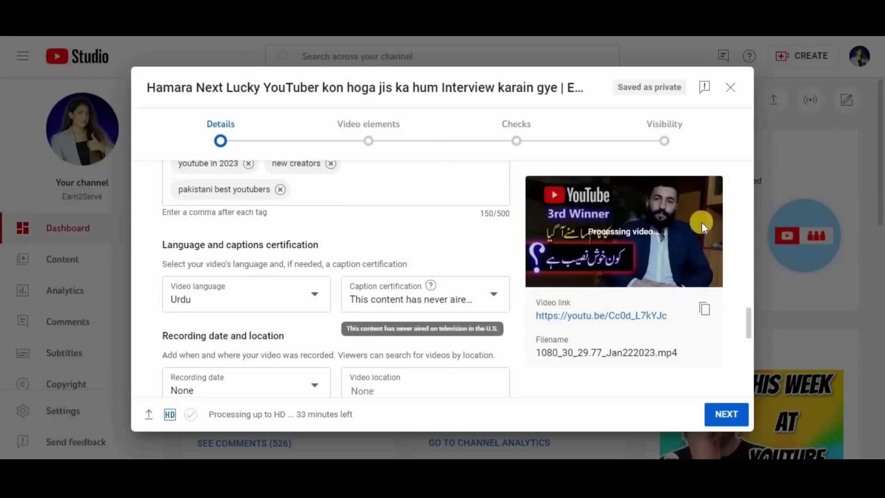
pyautogui.moveTo(749, 316); pyautogui.dragTo(749, 325)
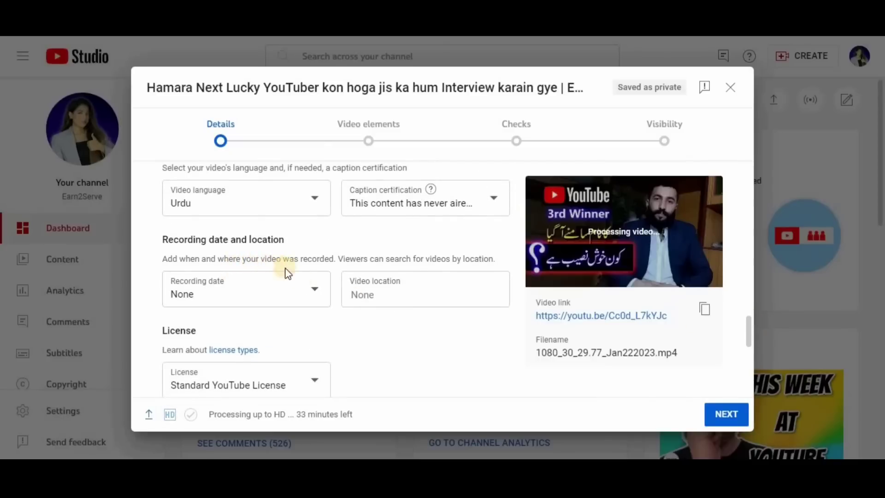
pyautogui.click(317, 291)
pyautogui.click(179, 241)
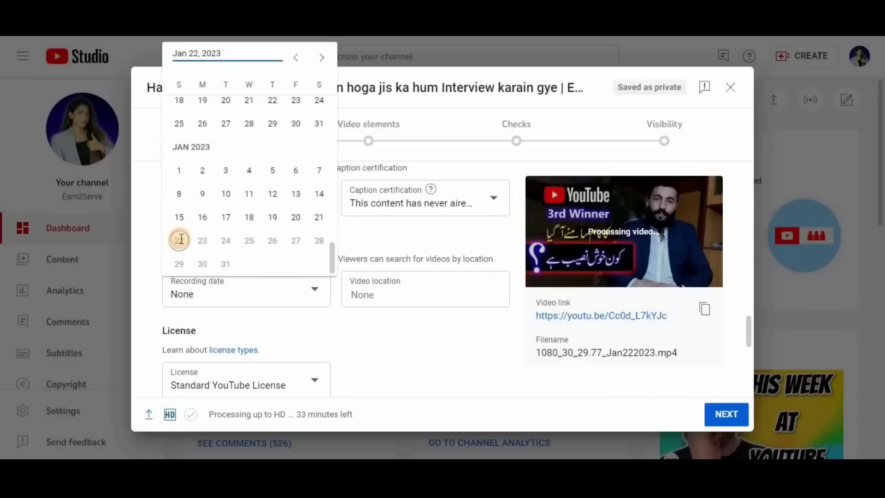
# Step: Search the video location for "asia" and set it to Asia
pyautogui.click(421, 296)
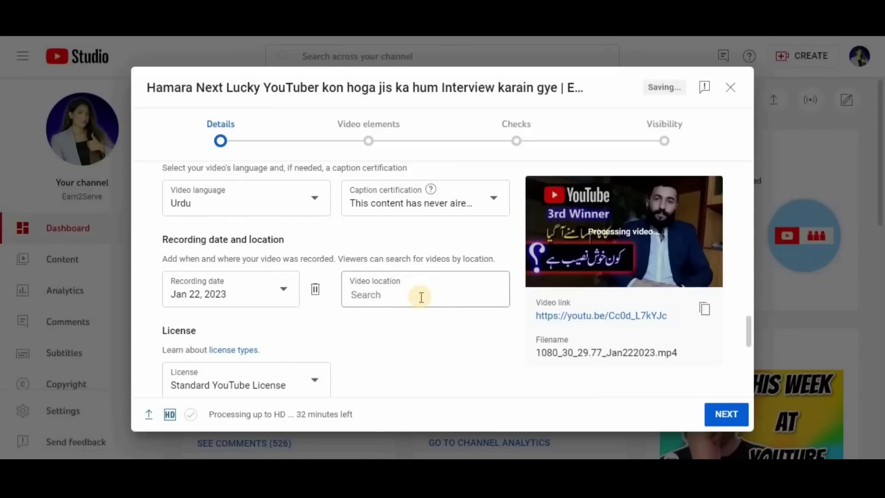
pyautogui.write('asia')
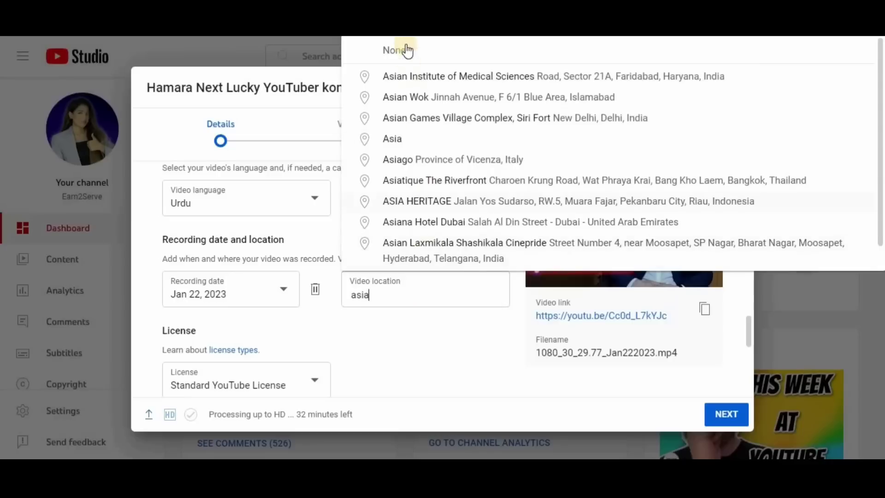
pyautogui.click(412, 139)
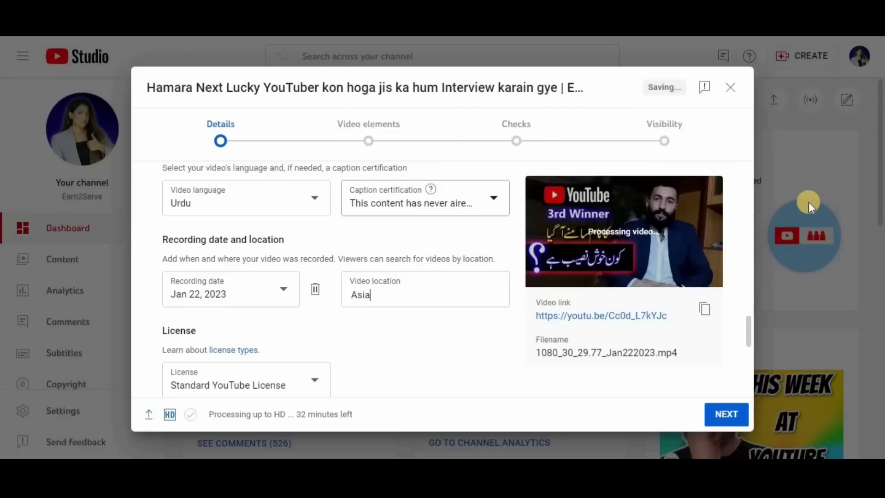
# Step: Inspect the license options and keep Standard YouTube License for the video
pyautogui.moveTo(746, 327); pyautogui.dragTo(746, 340)
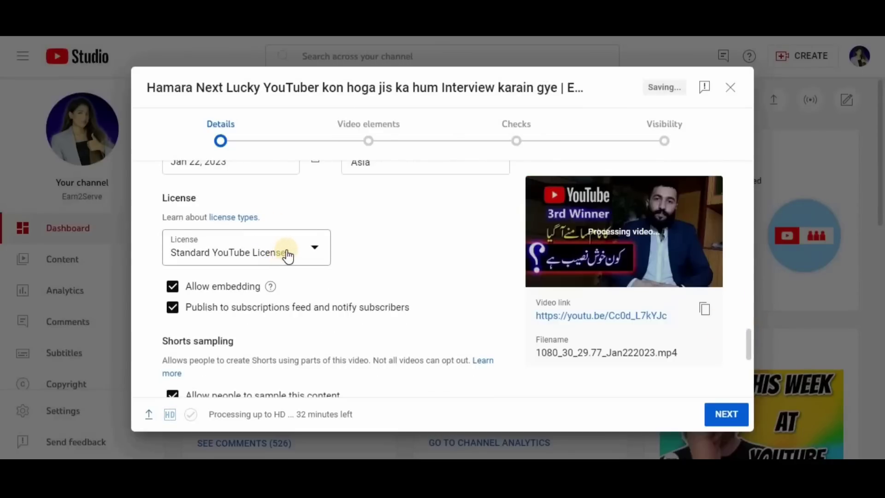
pyautogui.moveTo(144, 188)
pyautogui.mouseDown()
pyautogui.moveTo(284, 276)
pyautogui.moveTo(363, 278)
pyautogui.mouseUp()
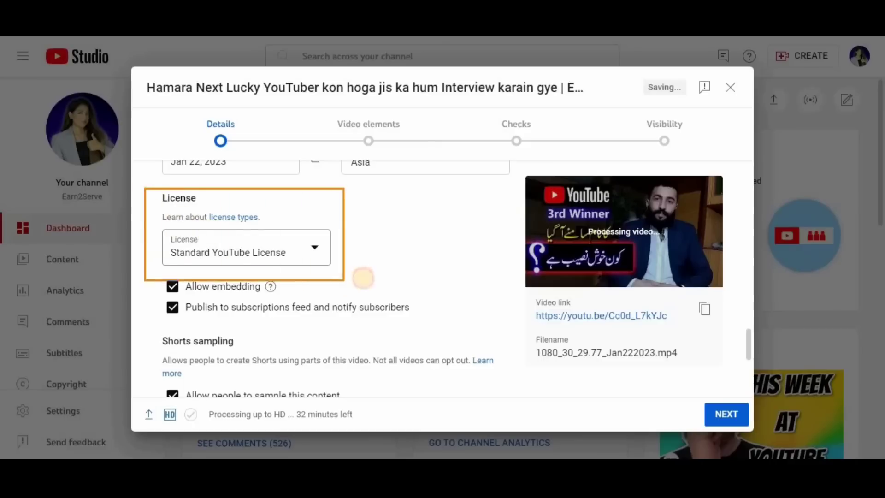
pyautogui.click(311, 245)
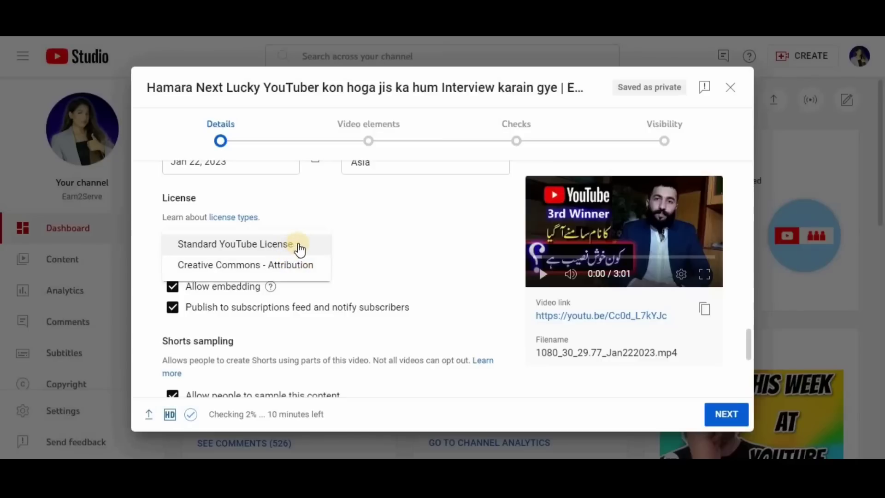
pyautogui.click(306, 249)
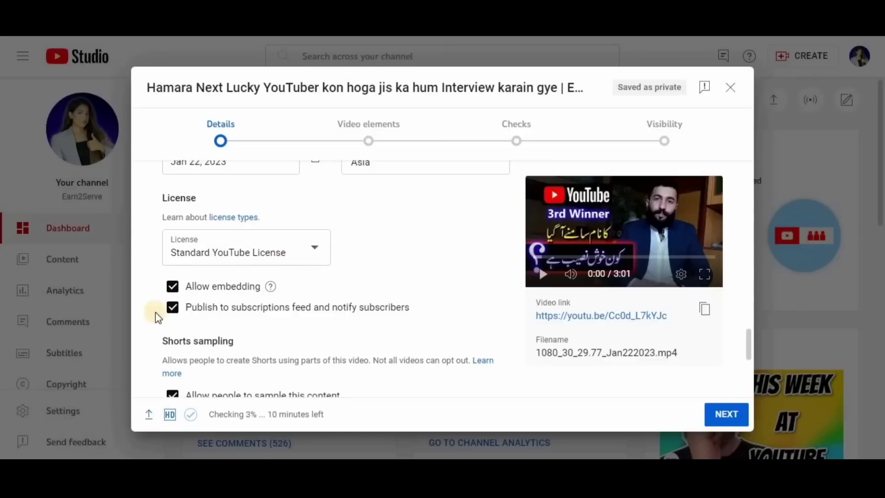
# Step: Review the embedding, subscriptions feed notification and Shorts sampling options
pyautogui.moveTo(150, 267)
pyautogui.mouseDown()
pyautogui.moveTo(278, 317)
pyautogui.moveTo(458, 329)
pyautogui.mouseUp()
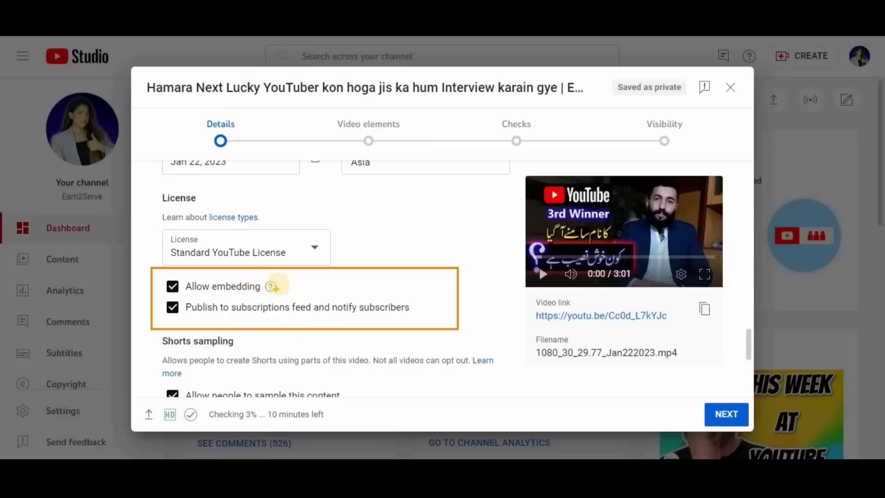
pyautogui.moveTo(278, 282); pyautogui.dragTo(322, 263)
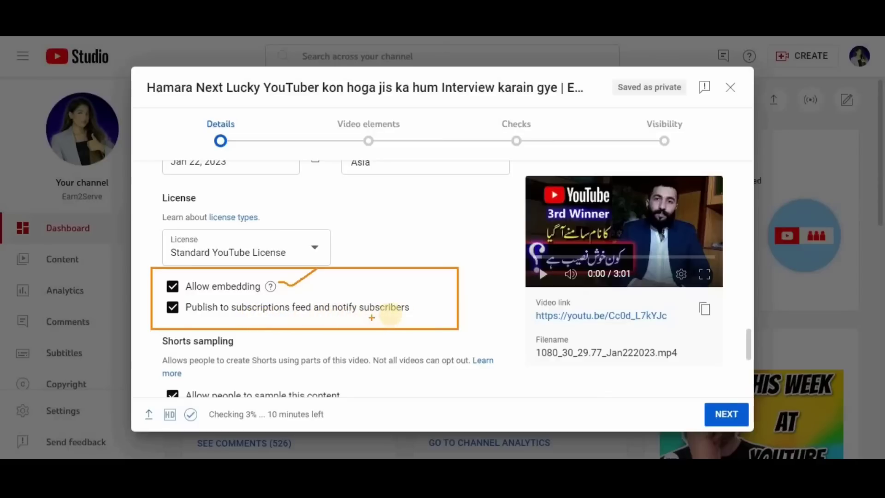
pyautogui.moveTo(414, 307); pyautogui.dragTo(463, 298)
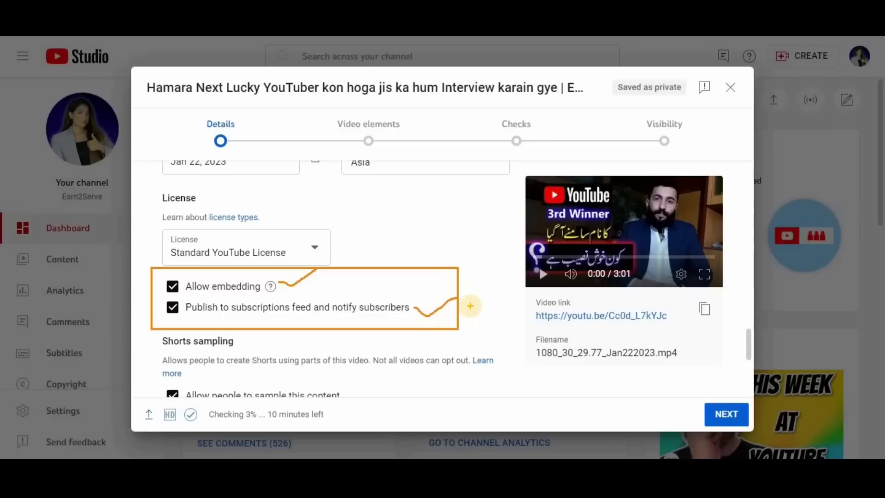
pyautogui.press('Escape')
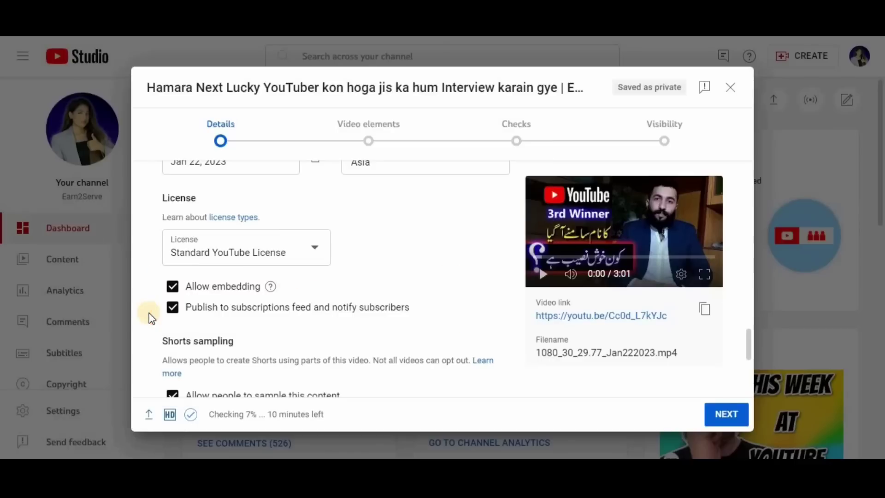
pyautogui.scroll(-1, 297, 280)
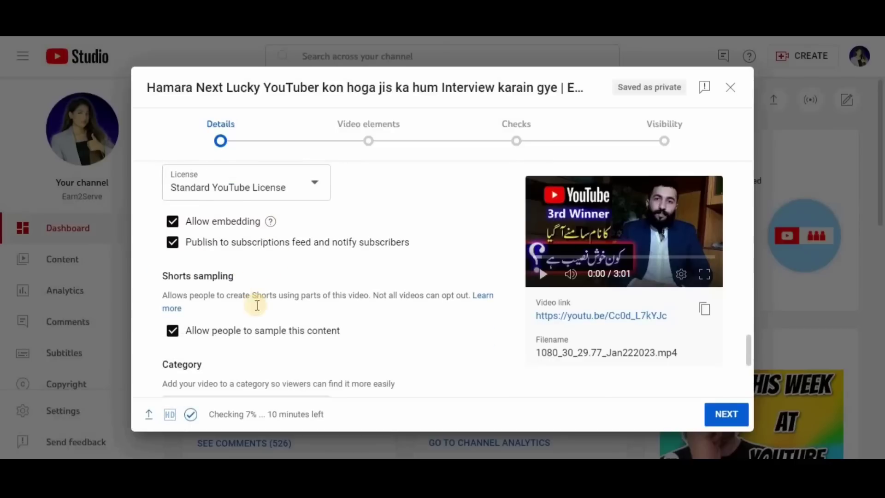
pyautogui.moveTo(147, 263); pyautogui.dragTo(290, 333)
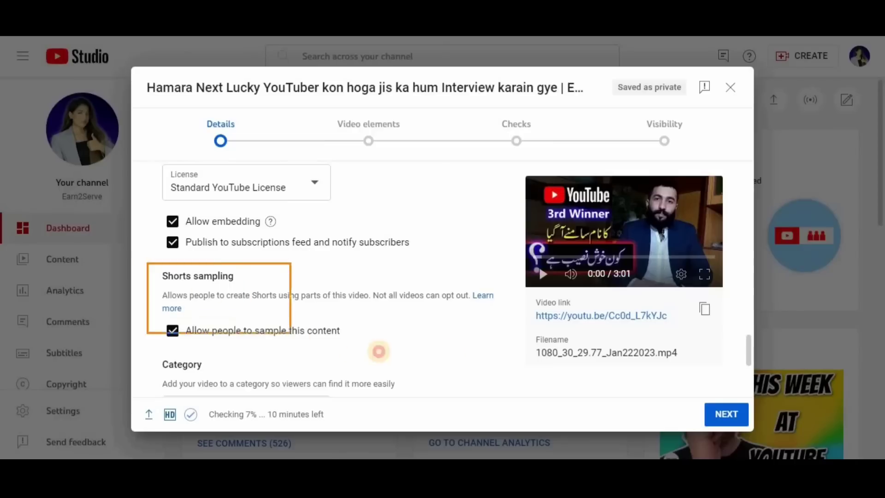
pyautogui.moveTo(378, 351); pyautogui.dragTo(524, 341)
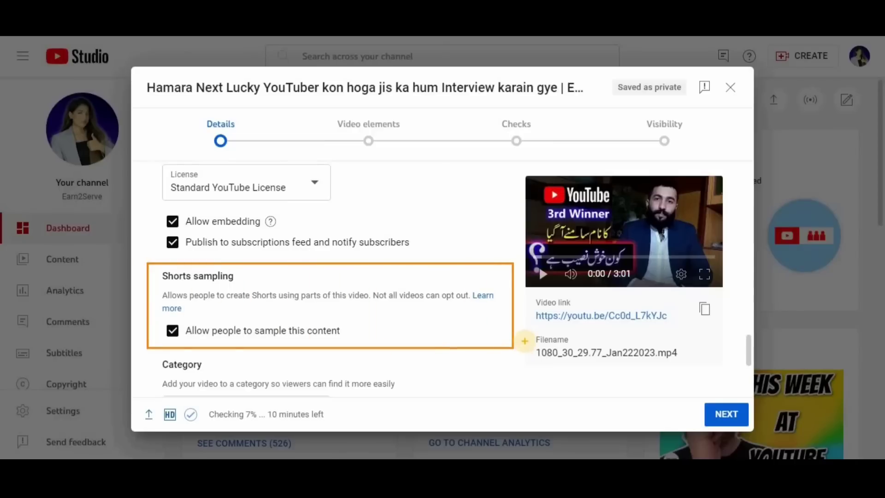
pyautogui.press('Escape')
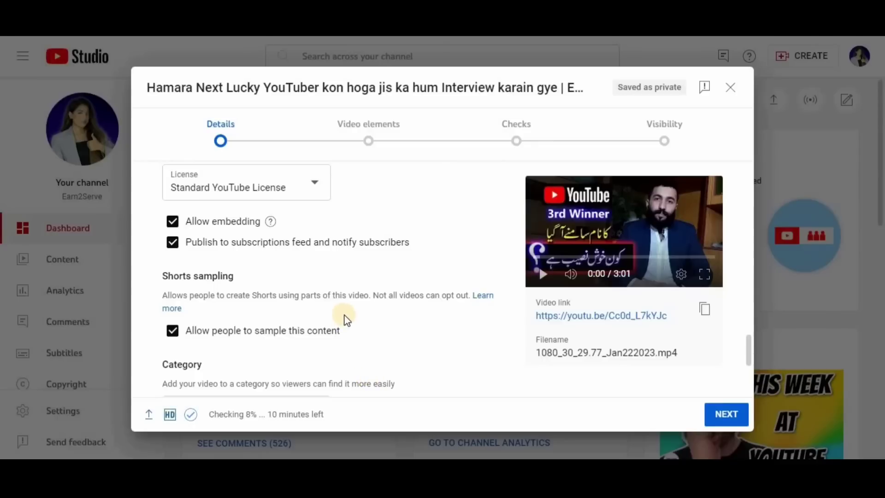
# Step: Look through the video category options and keep Science & Technology
pyautogui.scroll(-2, 347, 321)
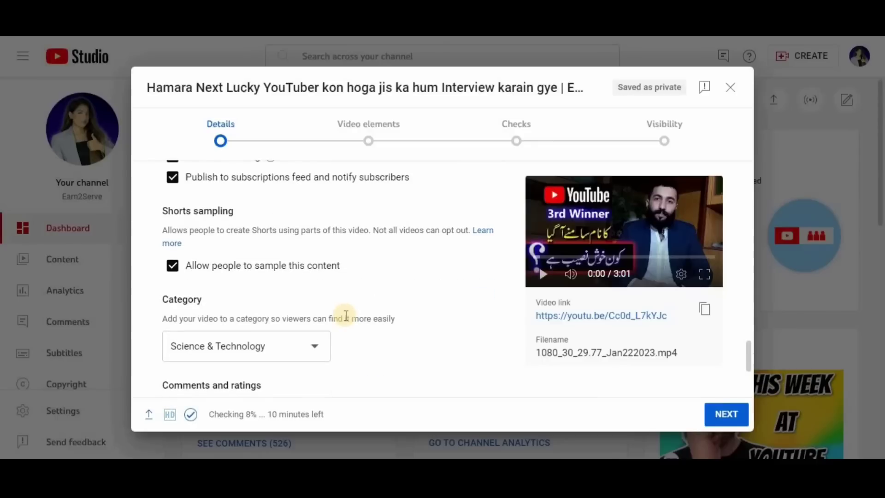
pyautogui.scroll(-2, 346, 316)
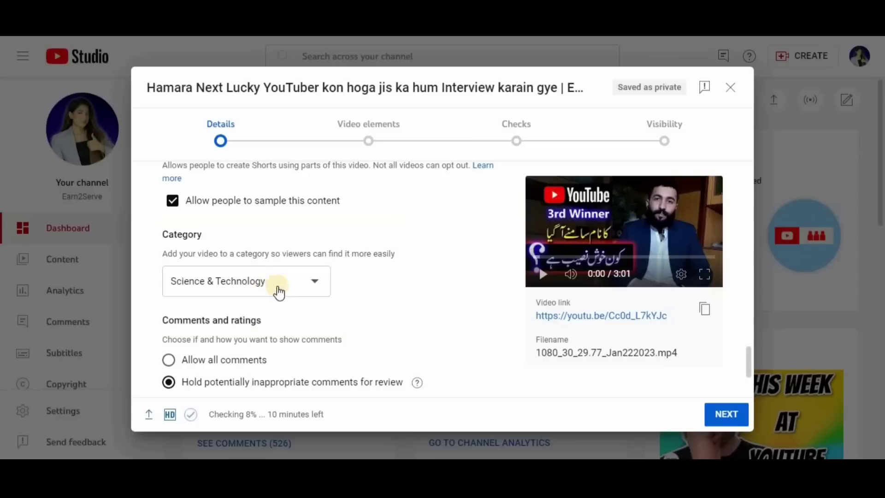
pyautogui.click(310, 280)
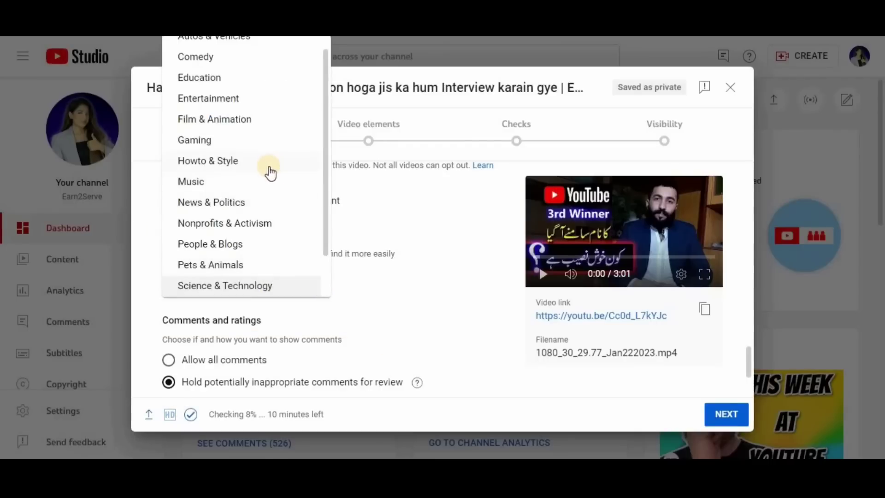
pyautogui.scroll(1, 271, 173)
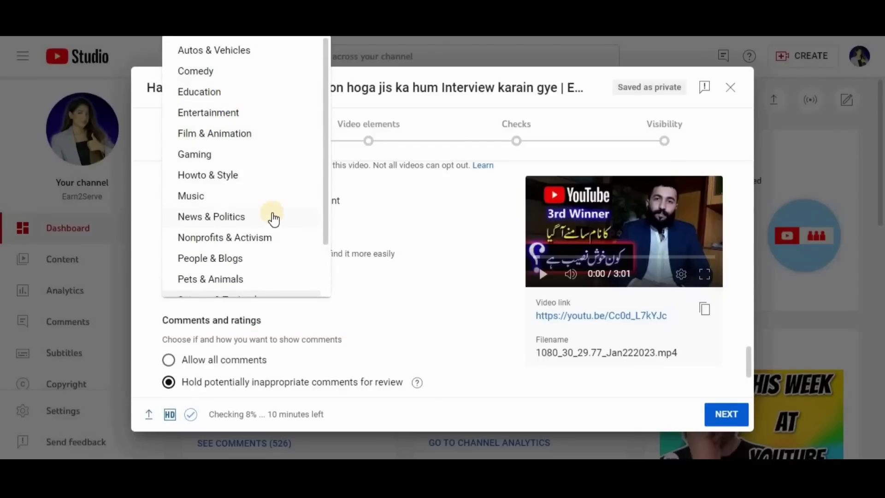
pyautogui.click(315, 297)
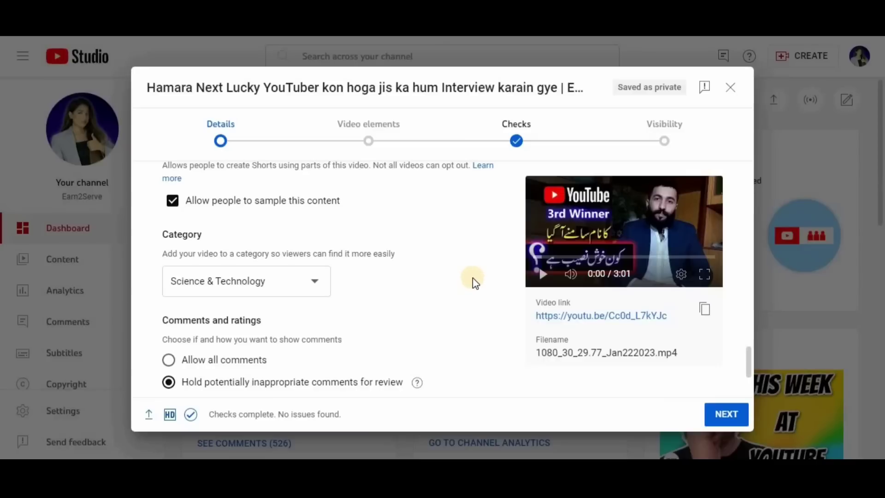
# Step: Review the comment moderation options, including holding potentially inappropriate comments for review and increased strictness
pyautogui.scroll(-2, 475, 282)
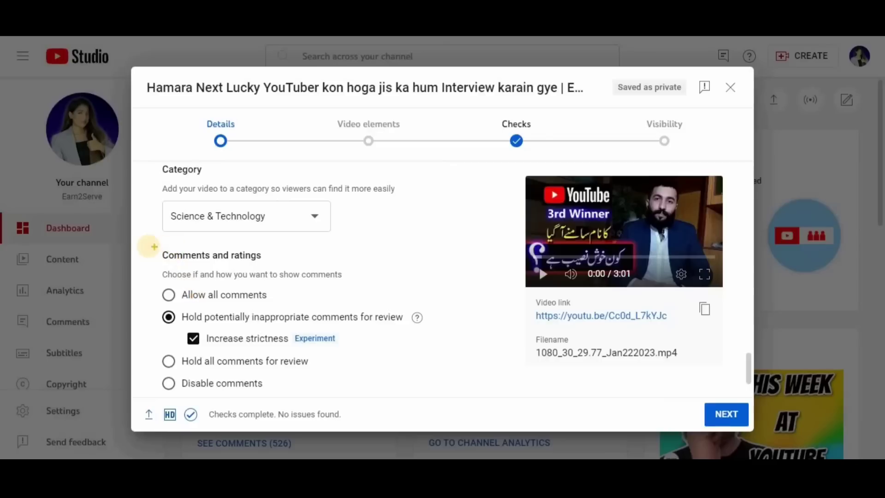
pyautogui.moveTo(140, 244)
pyautogui.mouseDown()
pyautogui.moveTo(207, 319)
pyautogui.moveTo(404, 395)
pyautogui.moveTo(448, 401)
pyautogui.mouseUp()
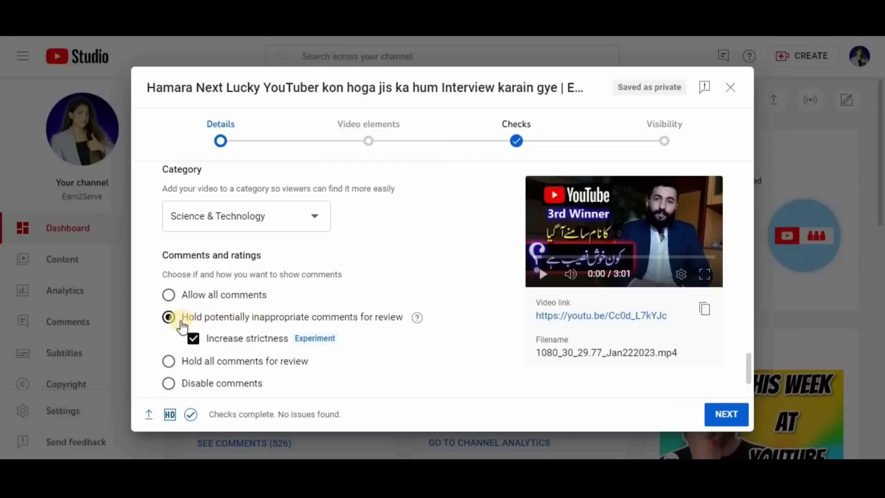
pyautogui.moveTo(347, 331)
pyautogui.mouseDown()
pyautogui.moveTo(431, 332)
pyautogui.moveTo(450, 357)
pyautogui.mouseUp()
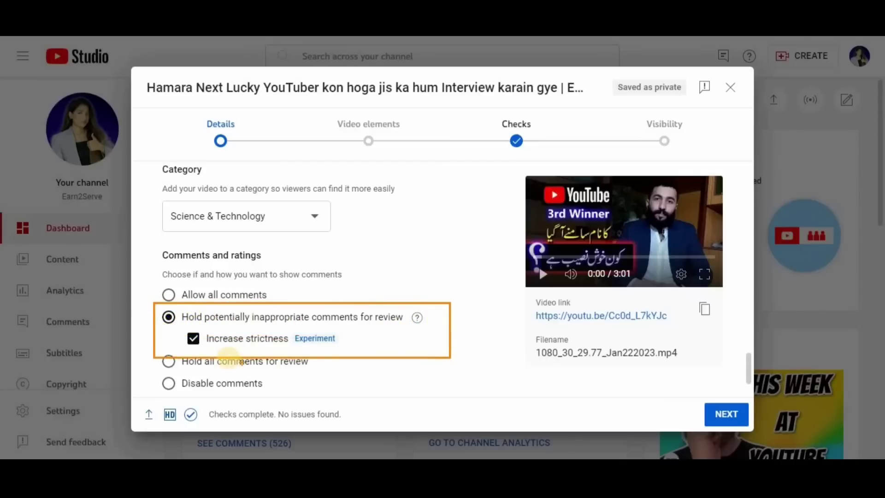
pyautogui.moveTo(178, 326); pyautogui.dragTo(285, 355)
pyautogui.moveTo(342, 357); pyautogui.dragTo(360, 358)
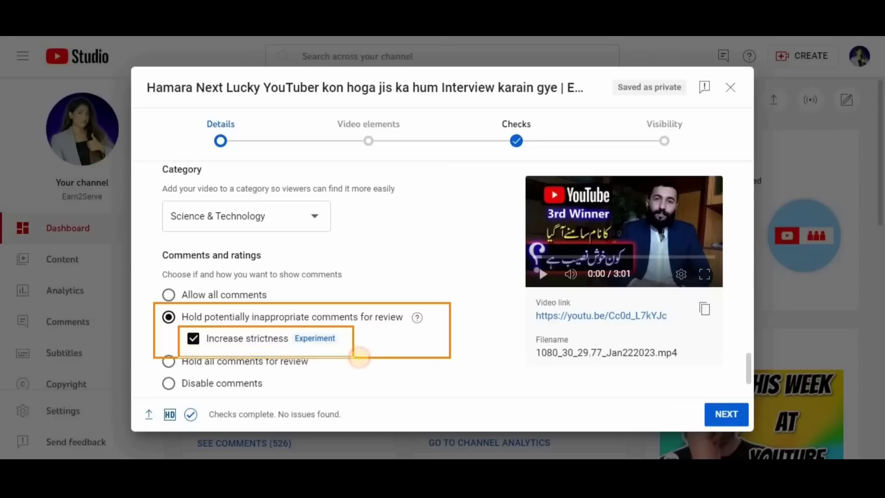
pyautogui.press('Escape')
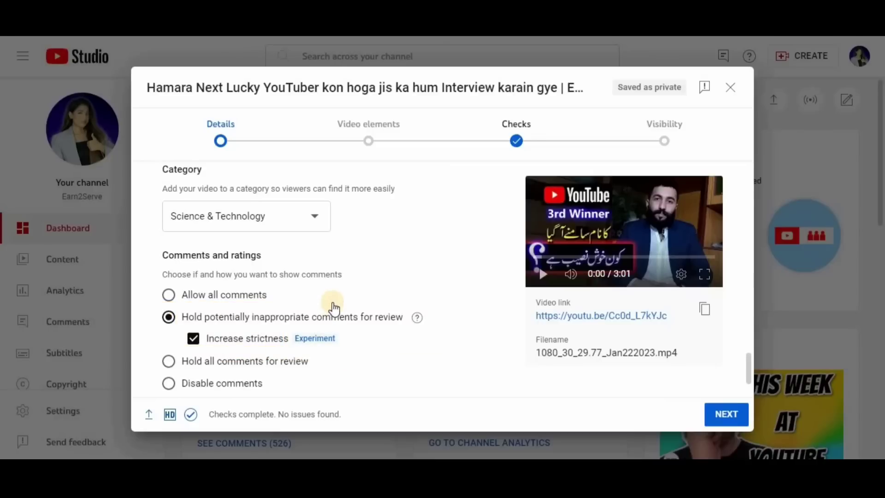
# Step: Turn the display of how many viewers like the video off and back on, and proceed to the Video elements stage
pyautogui.scroll(-3, 334, 308)
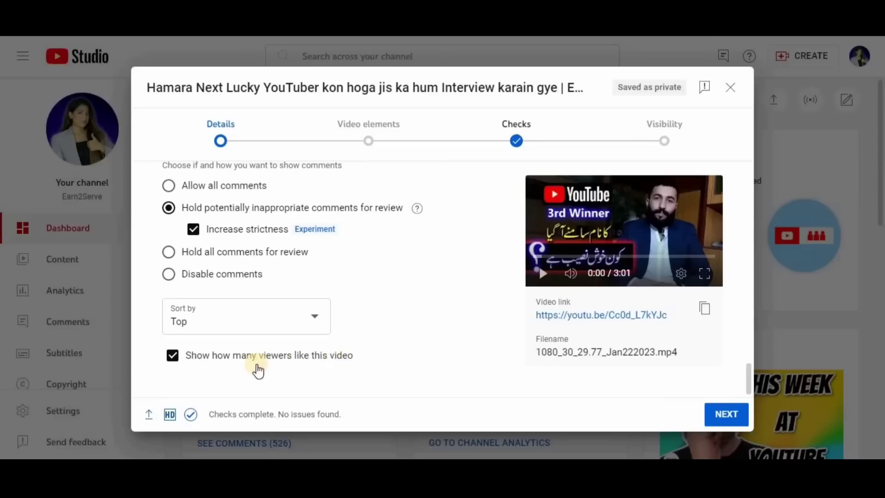
pyautogui.moveTo(152, 341)
pyautogui.mouseDown()
pyautogui.moveTo(243, 367)
pyautogui.moveTo(377, 374)
pyautogui.mouseUp()
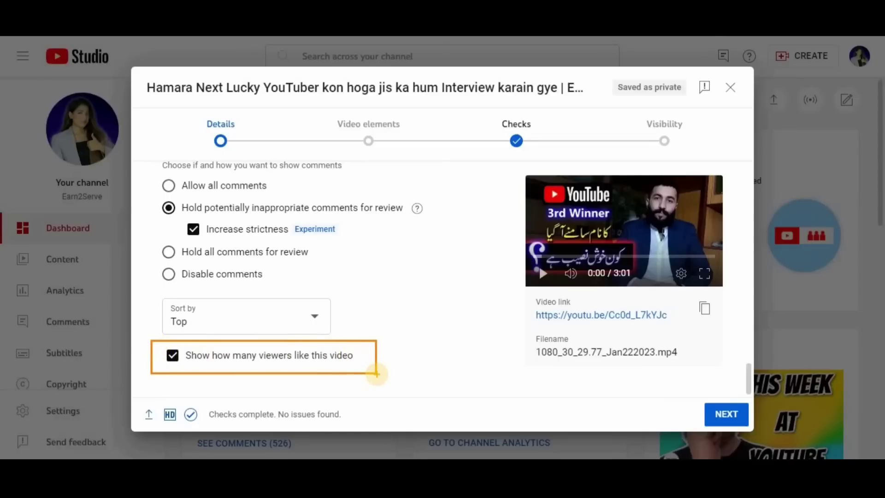
pyautogui.press('Escape')
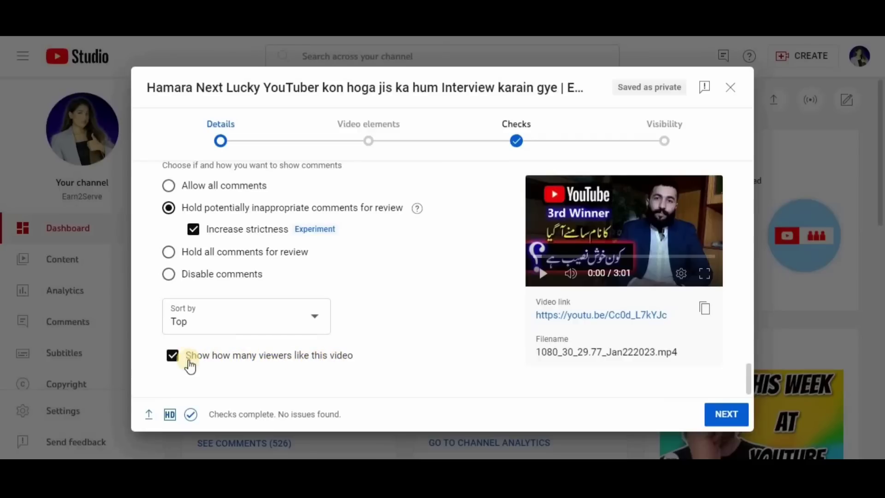
pyautogui.click(192, 360)
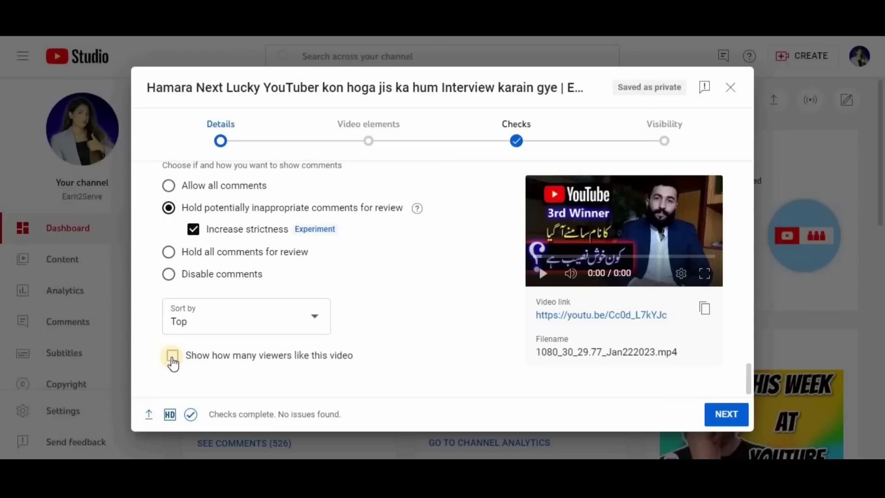
pyautogui.click(172, 356)
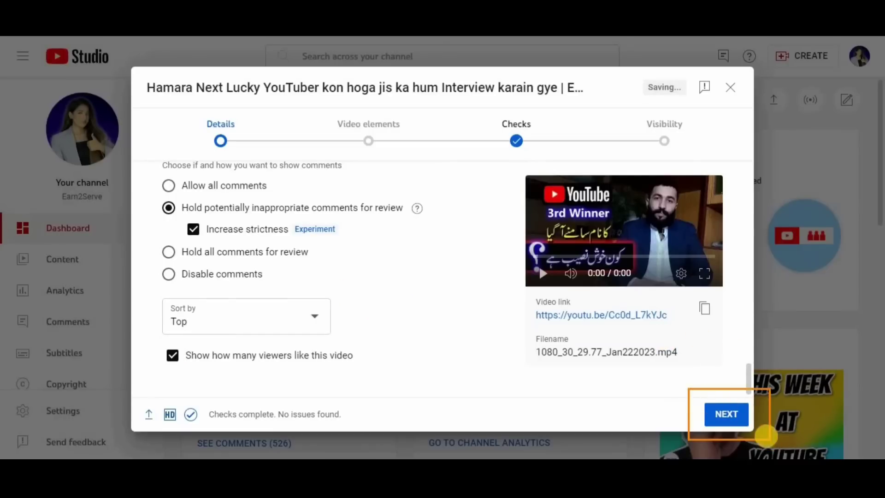
pyautogui.click(727, 413)
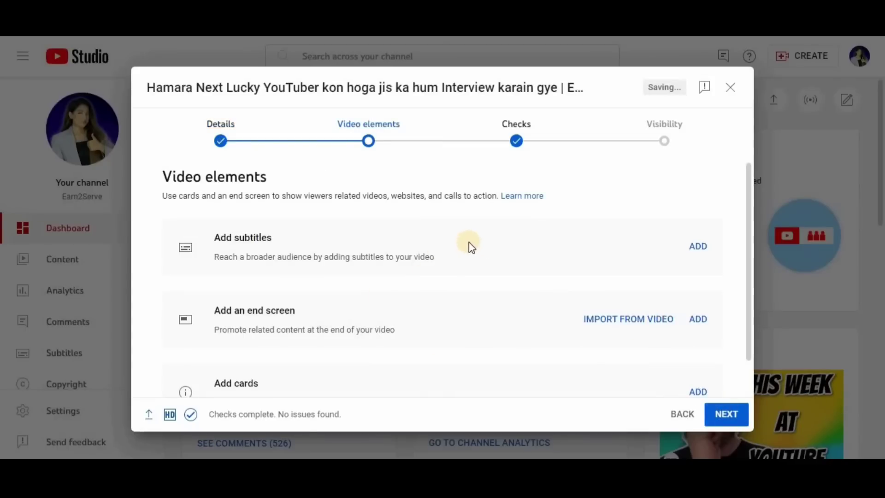
pyautogui.moveTo(147, 221)
pyautogui.mouseDown()
pyautogui.moveTo(340, 255)
pyautogui.moveTo(734, 266)
pyautogui.mouseUp()
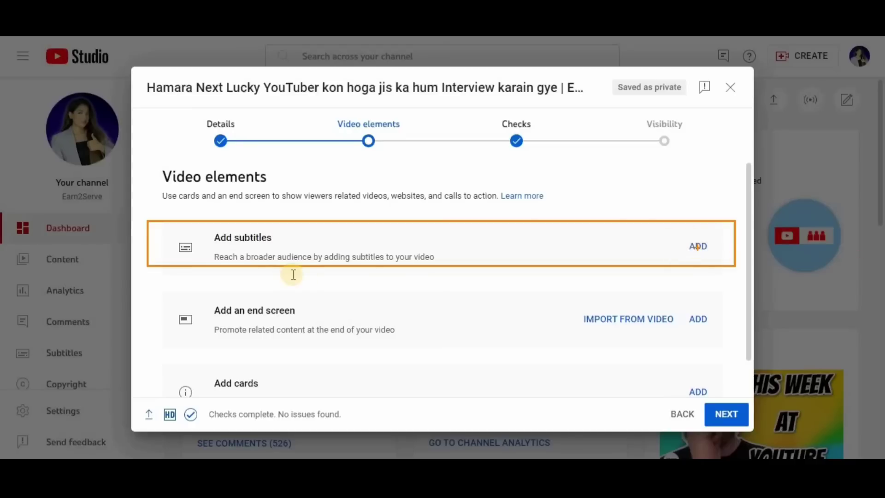
pyautogui.click(698, 248)
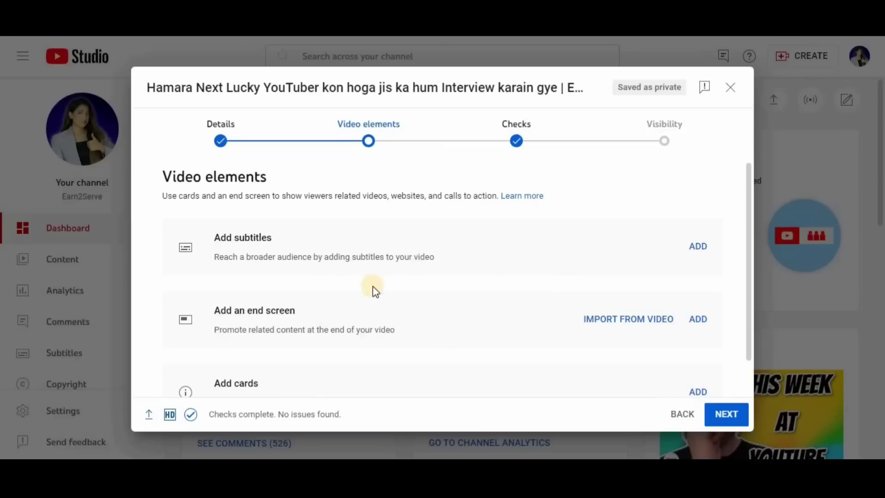
pyautogui.moveTo(160, 212)
pyautogui.mouseDown()
pyautogui.moveTo(377, 258)
pyautogui.moveTo(734, 274)
pyautogui.mouseUp()
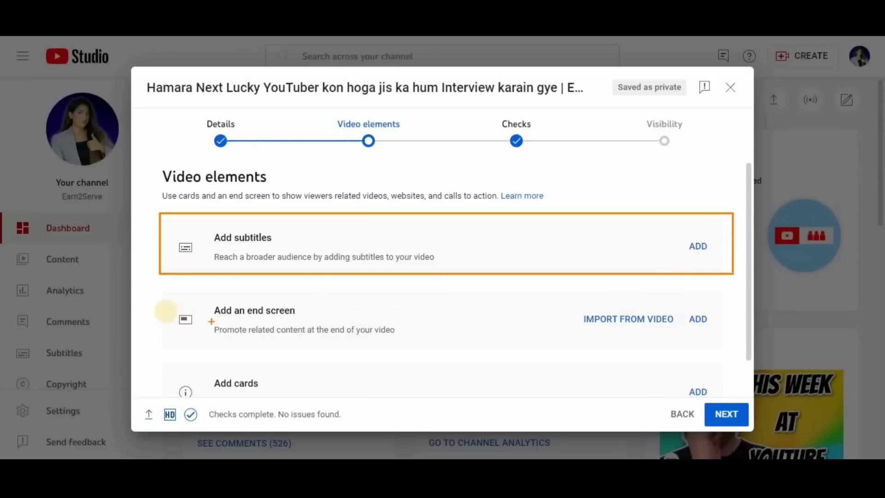
pyautogui.moveTo(157, 289)
pyautogui.mouseDown()
pyautogui.moveTo(460, 340)
pyautogui.moveTo(730, 353)
pyautogui.mouseUp()
pyautogui.press('Escape')
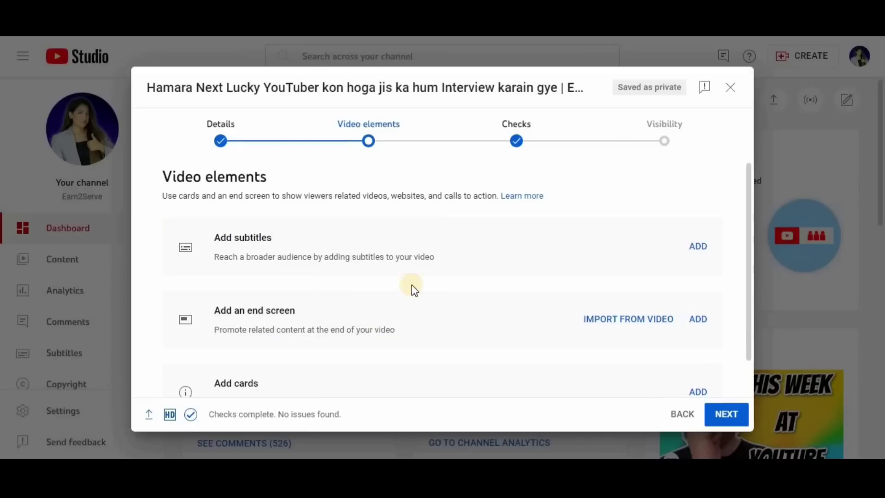
# Step: Add a video element to the end screen and set it to feature the specific video titled as the 2nd InterView
pyautogui.click(699, 319)
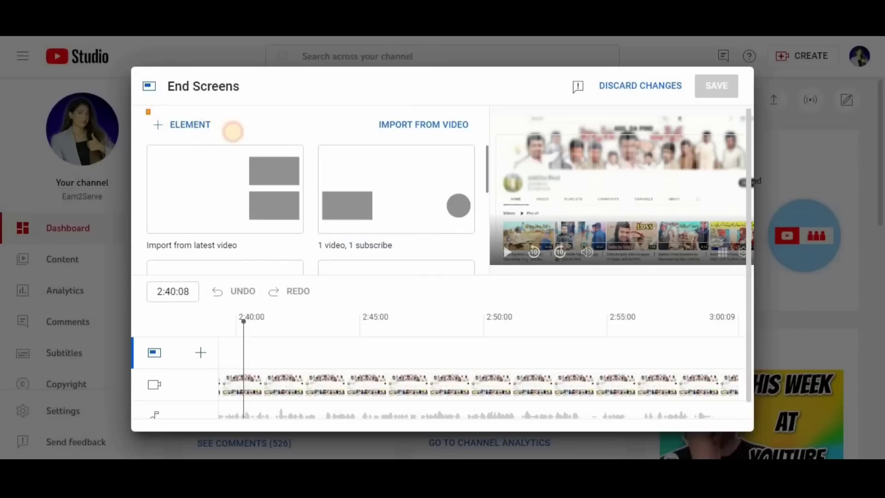
pyautogui.click(176, 128)
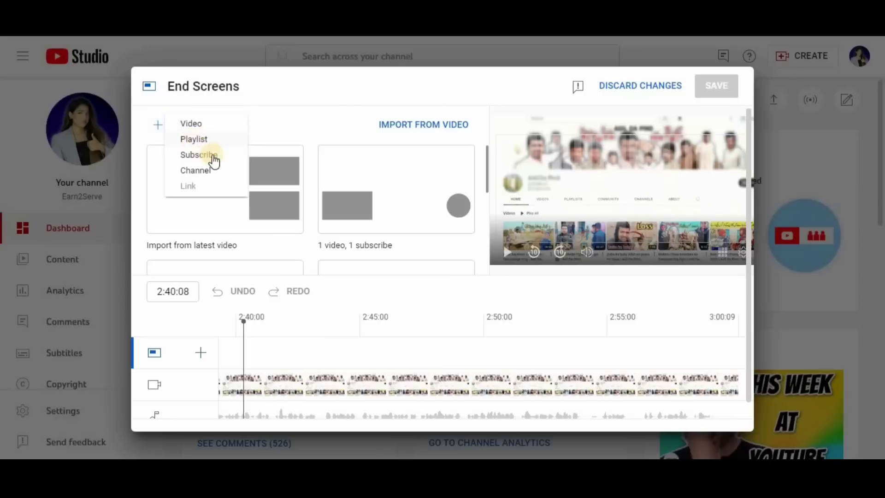
pyautogui.click(215, 125)
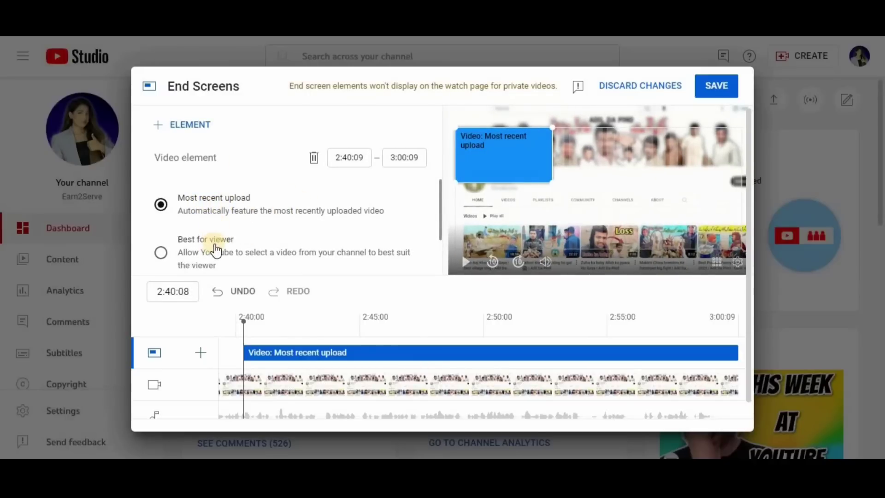
pyautogui.scroll(-2, 219, 249)
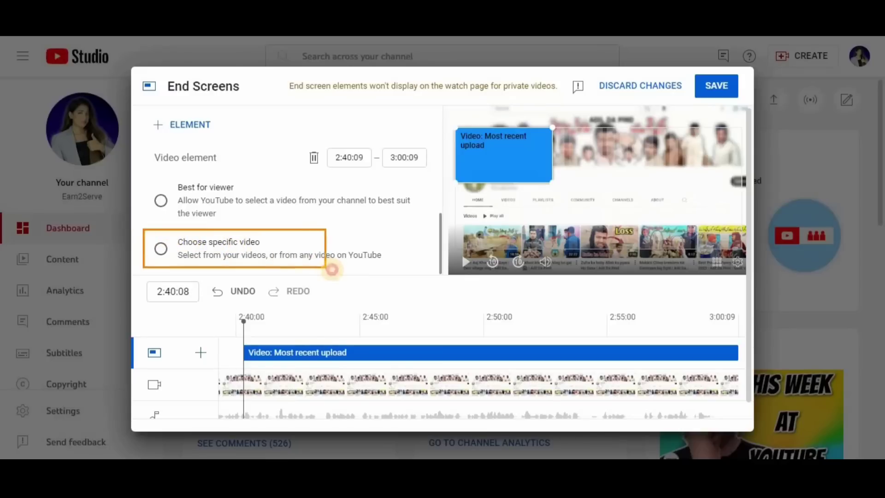
pyautogui.click(195, 242)
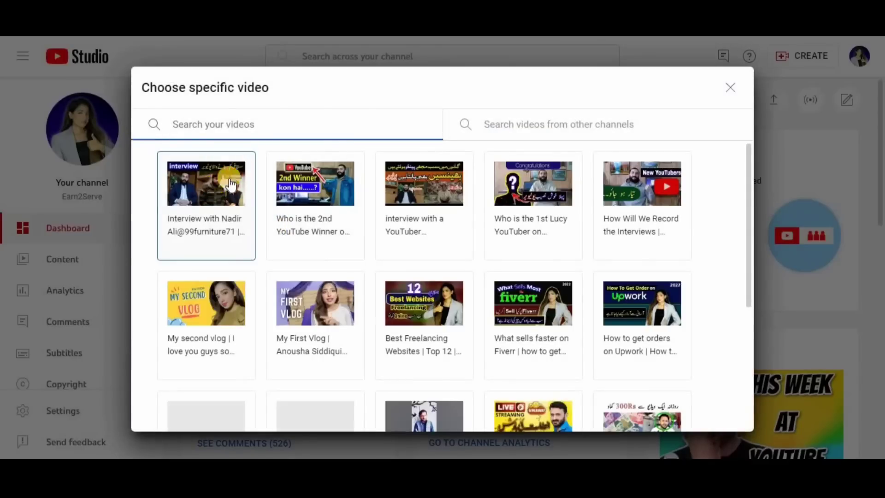
pyautogui.click(213, 185)
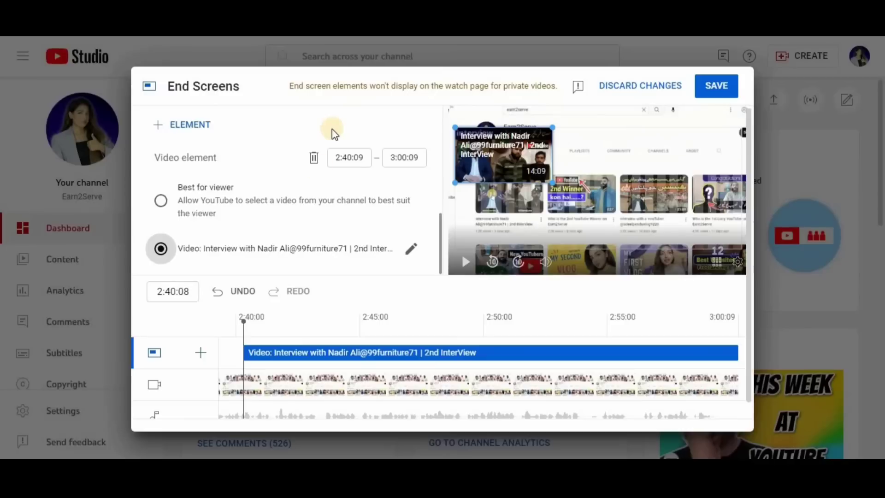
# Step: Add a playlist element for the YouTubers playlist to the end screen
pyautogui.click(190, 125)
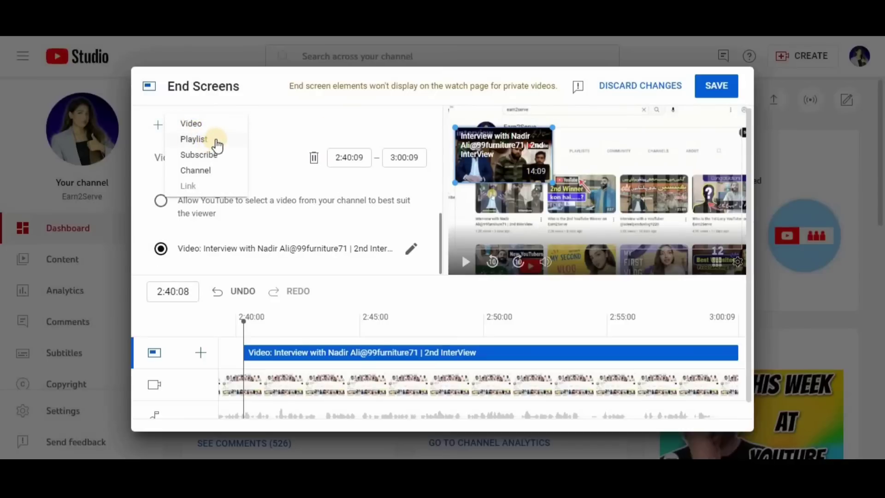
pyautogui.click(213, 140)
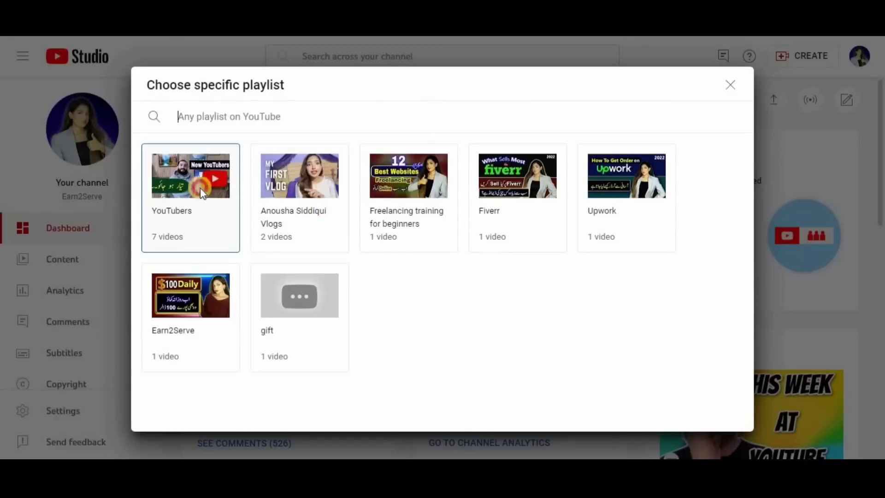
pyautogui.click(208, 191)
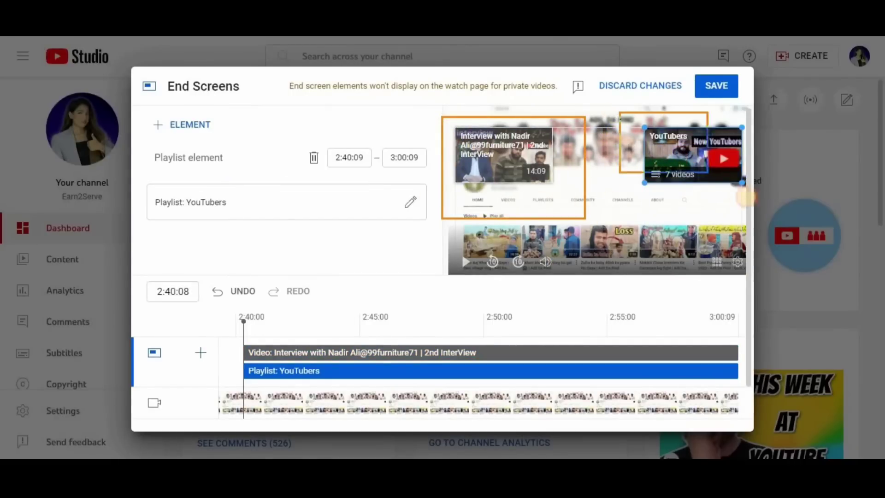
# Step: Add a Subscribe element, position it between the video and playlist elements, and save the end screen
pyautogui.click(198, 129)
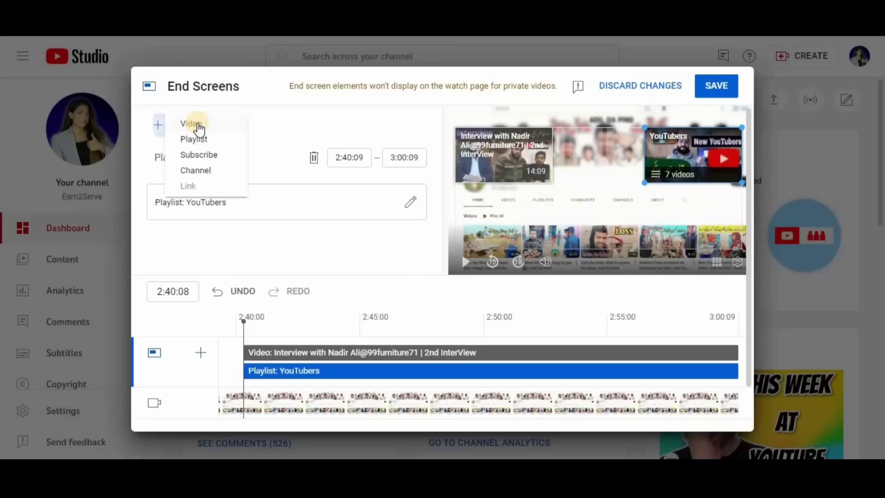
pyautogui.click(213, 159)
pyautogui.moveTo(549, 205); pyautogui.dragTo(596, 157)
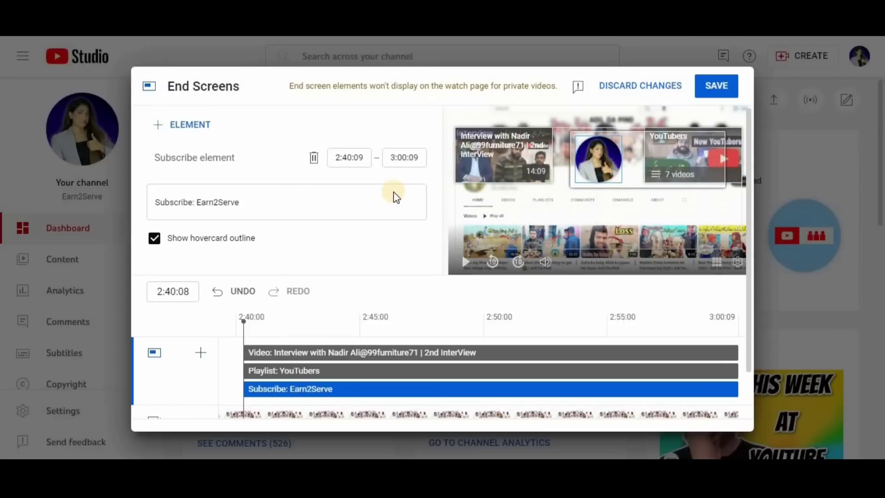
pyautogui.click(716, 91)
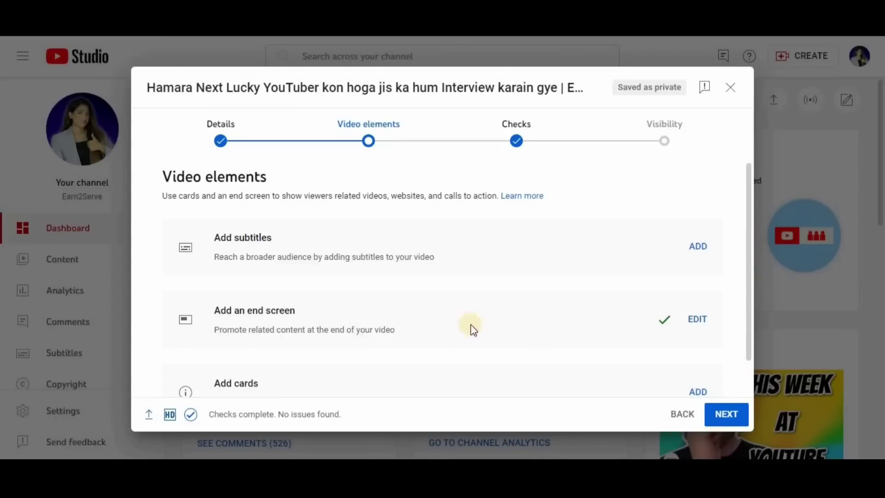
# Step: Add a video card linking to the 2nd InterView video and move it to about 0:33:04 on the timeline
pyautogui.scroll(-2, 749, 324)
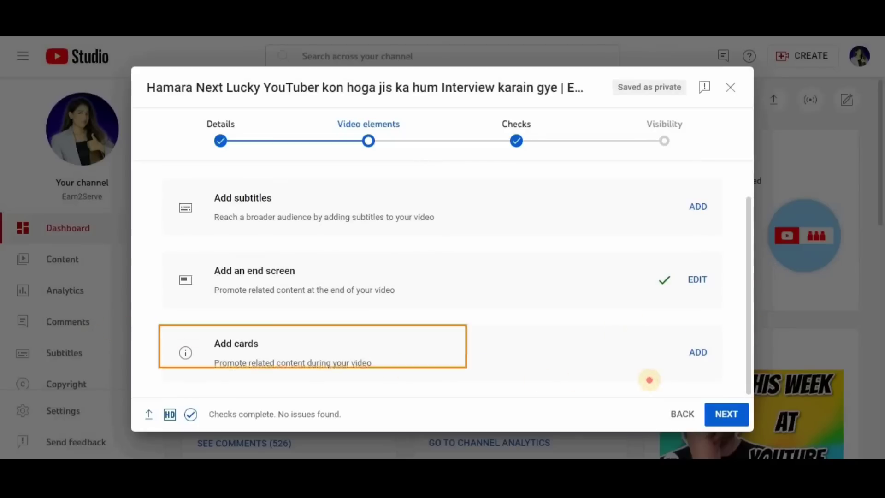
pyautogui.click(717, 413)
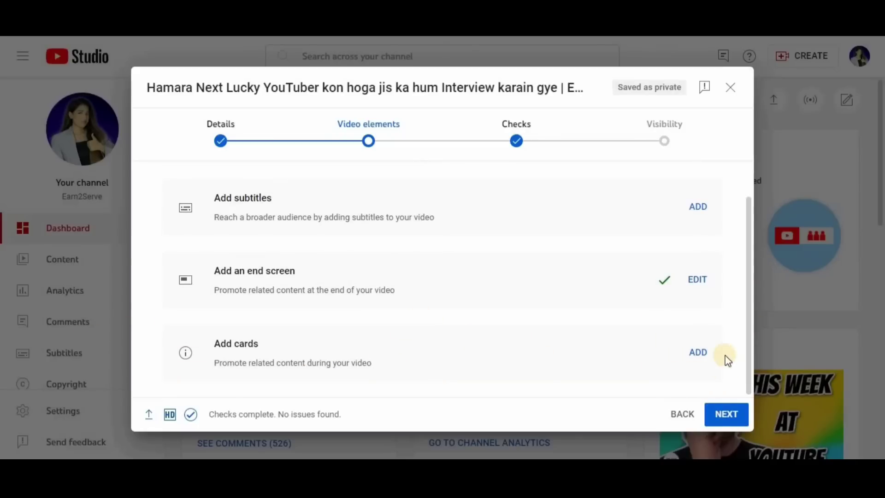
pyautogui.click(698, 353)
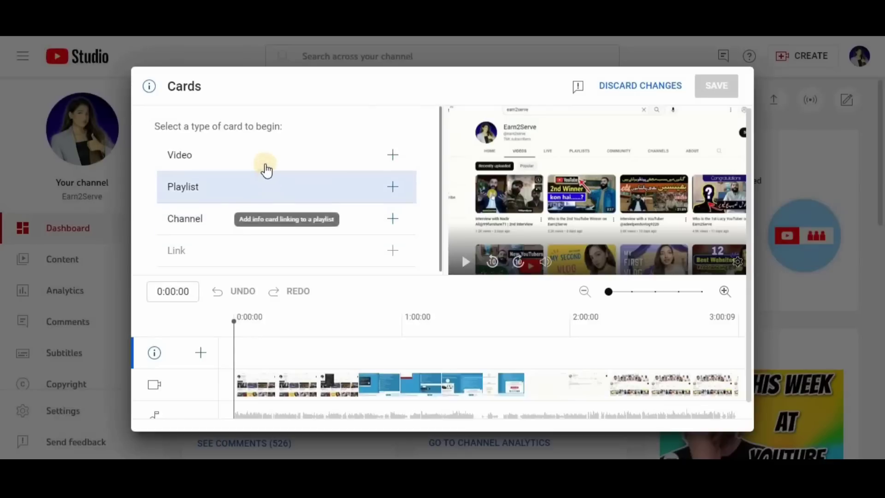
pyautogui.click(394, 156)
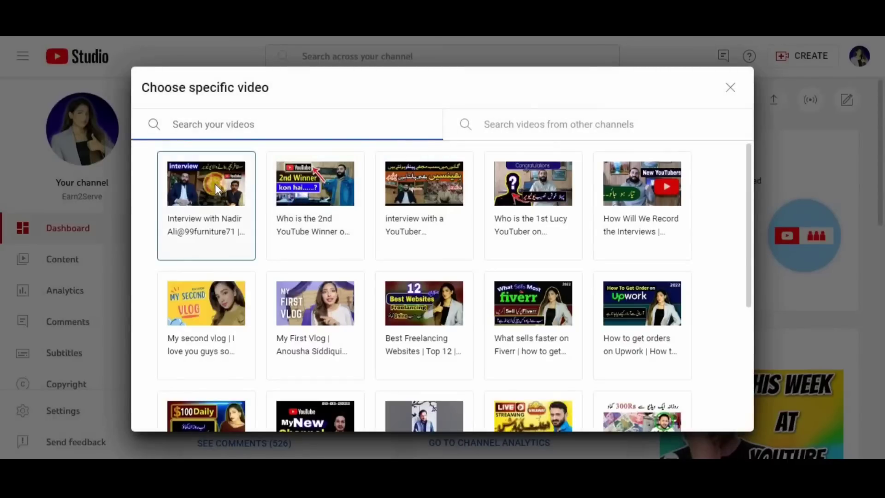
pyautogui.click(214, 183)
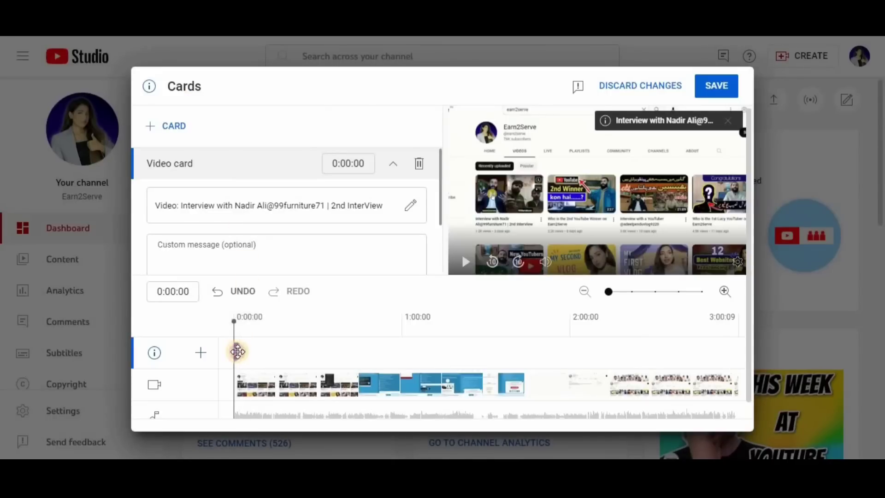
pyautogui.moveTo(235, 352); pyautogui.dragTo(330, 361)
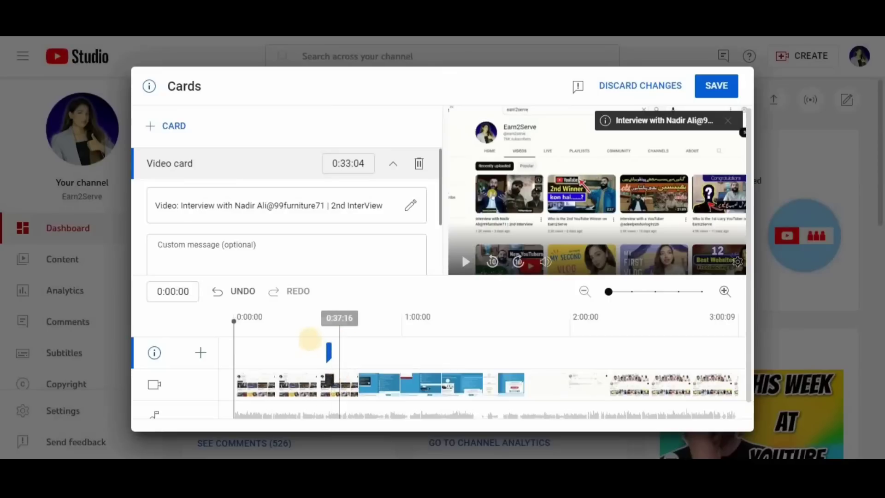
pyautogui.moveTo(310, 337)
pyautogui.mouseDown()
pyautogui.moveTo(378, 384)
pyautogui.moveTo(363, 371)
pyautogui.mouseUp()
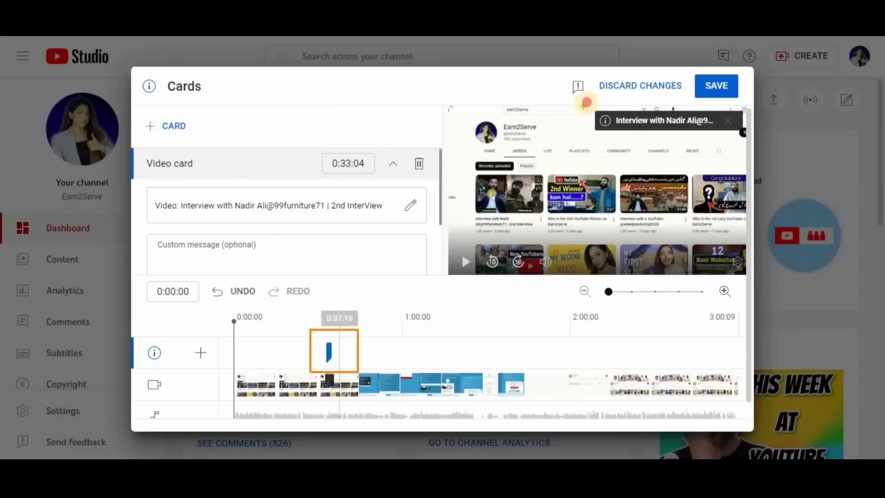
pyautogui.moveTo(585, 102); pyautogui.dragTo(761, 151)
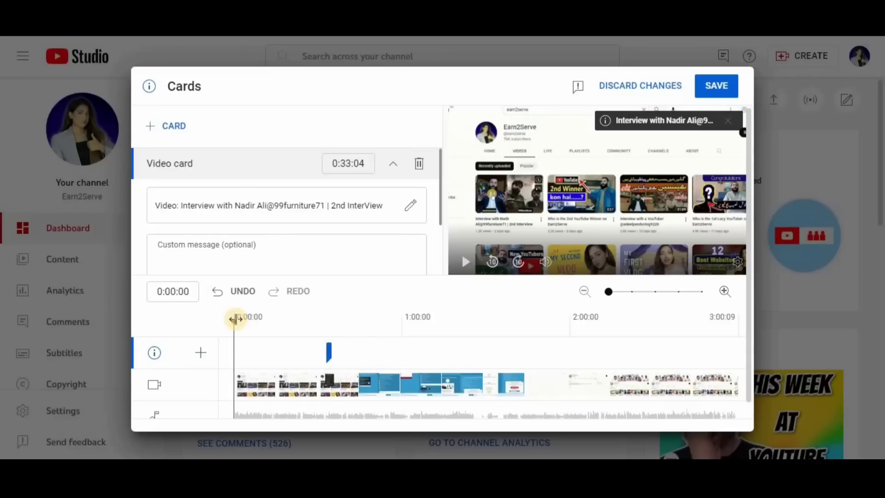
# Step: Add a playlist card for the YouTubers playlist at about 1:54:11 on the timeline and save the cards
pyautogui.moveTo(236, 319); pyautogui.dragTo(556, 325)
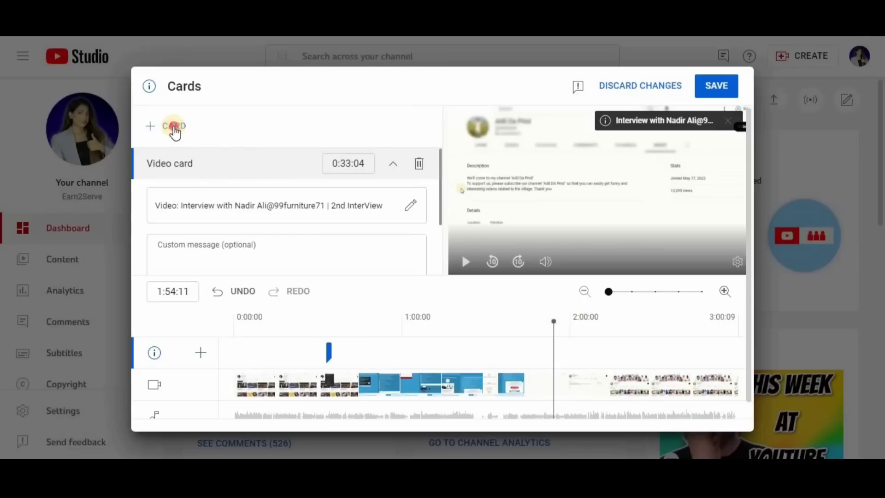
pyautogui.click(171, 126)
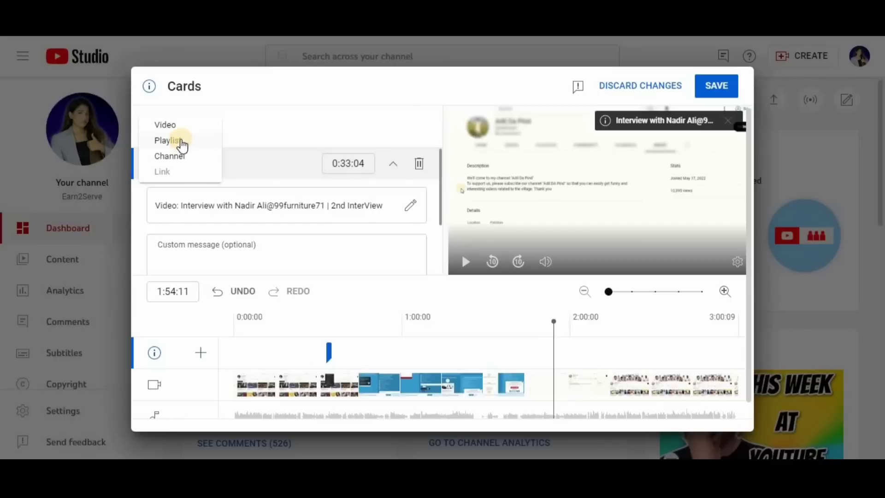
pyautogui.click(182, 141)
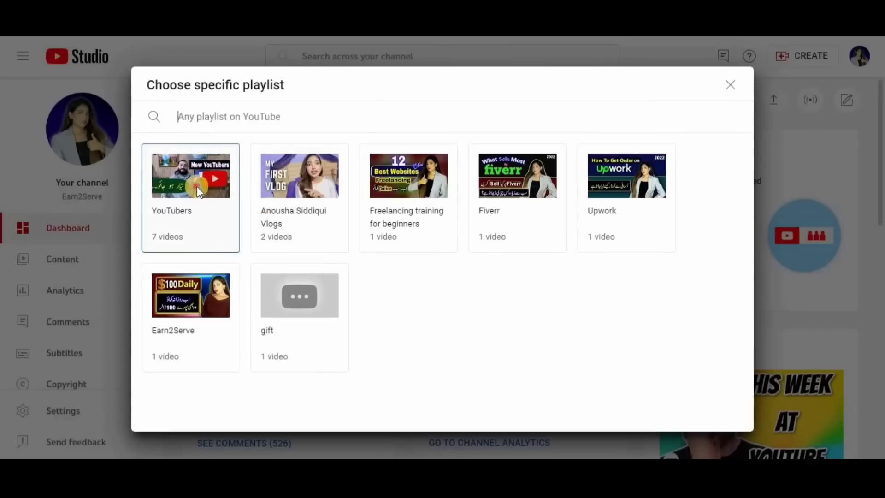
pyautogui.click(199, 189)
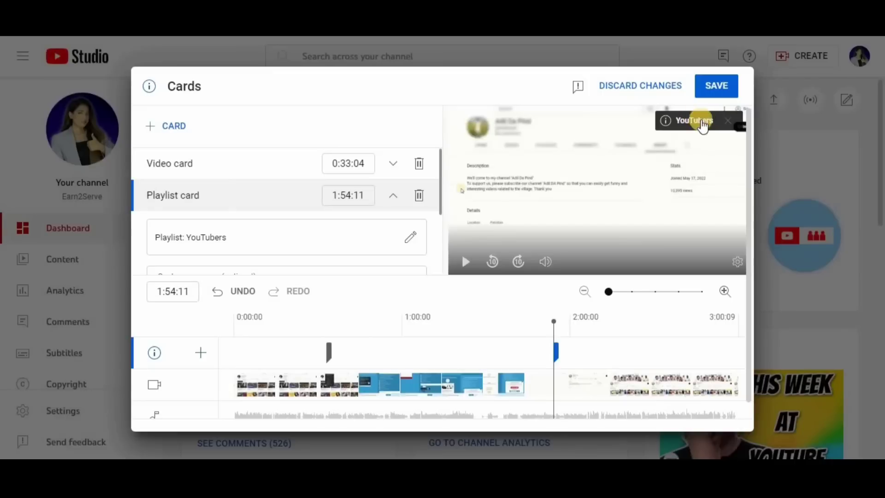
pyautogui.click(717, 90)
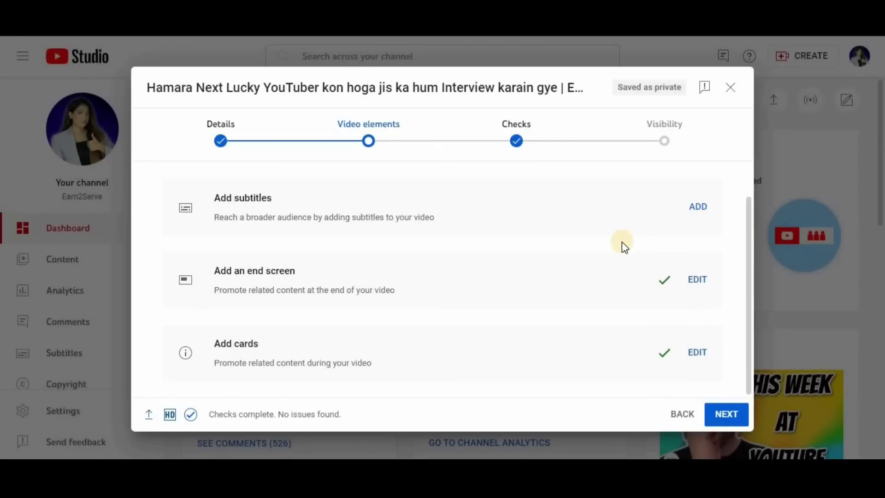
pyautogui.moveTo(160, 239); pyautogui.dragTo(800, 306)
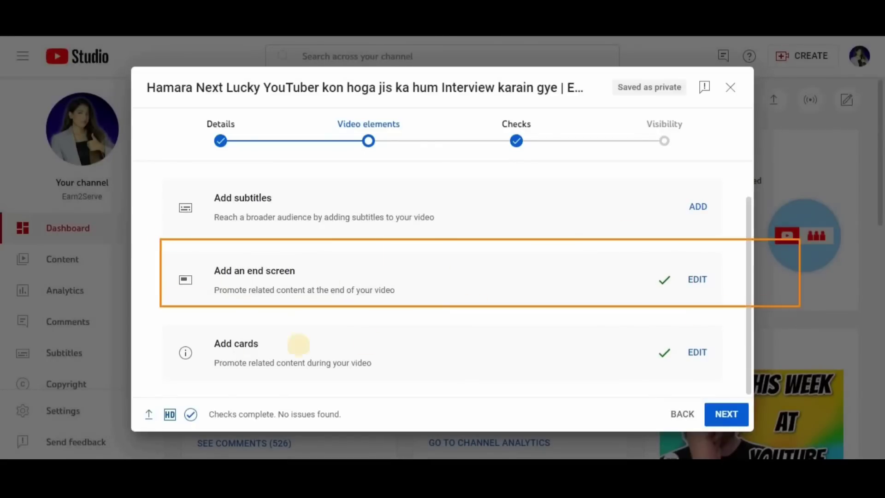
pyautogui.moveTo(153, 333); pyautogui.dragTo(744, 393)
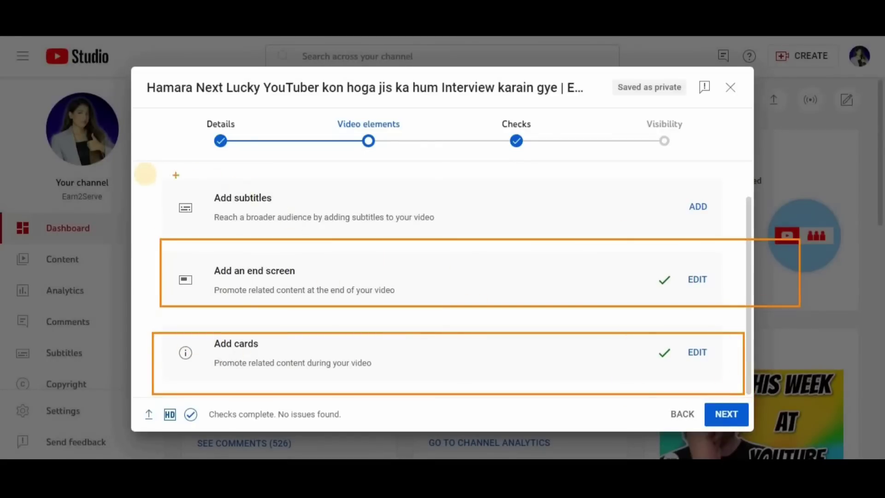
pyautogui.moveTo(145, 174)
pyautogui.mouseDown()
pyautogui.moveTo(410, 215)
pyautogui.moveTo(727, 230)
pyautogui.mouseUp()
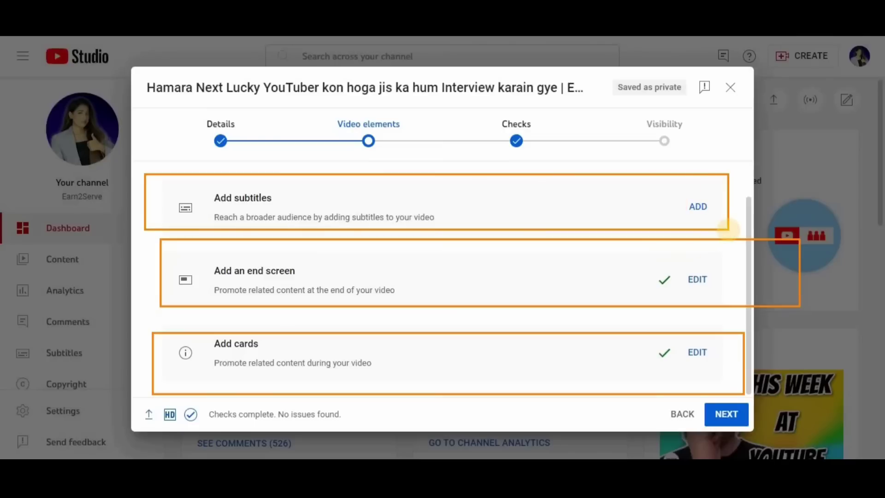
pyautogui.press('Escape')
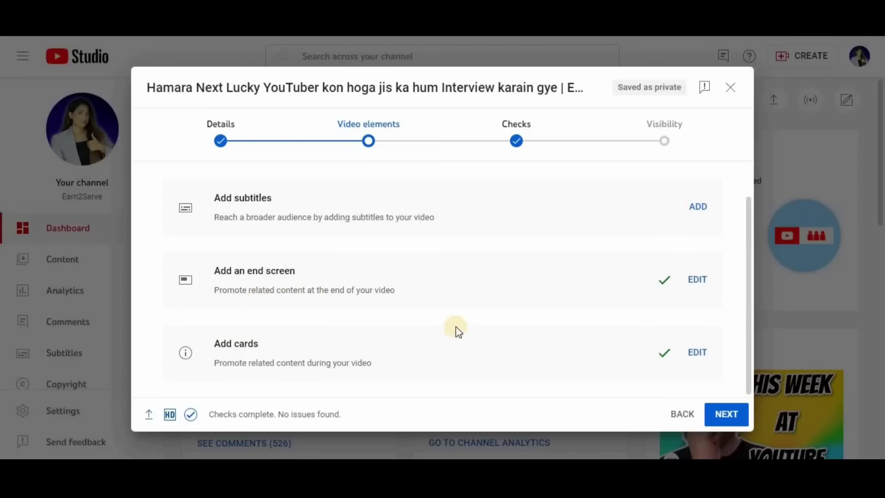
# Step: Proceed to the Checks stage, review the copyright check, and continue to the Visibility stage
pyautogui.click(740, 416)
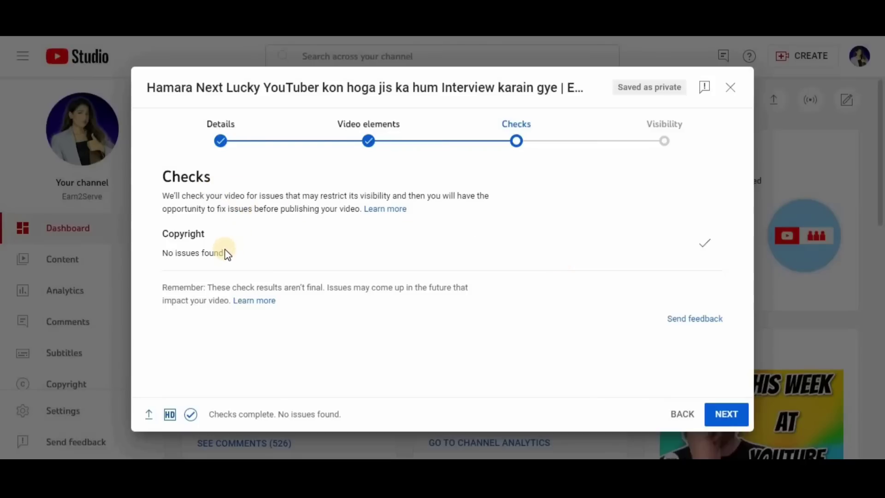
pyautogui.moveTo(142, 213)
pyautogui.mouseDown()
pyautogui.moveTo(164, 241)
pyautogui.moveTo(272, 281)
pyautogui.mouseUp()
pyautogui.press('Escape')
pyautogui.click(738, 417)
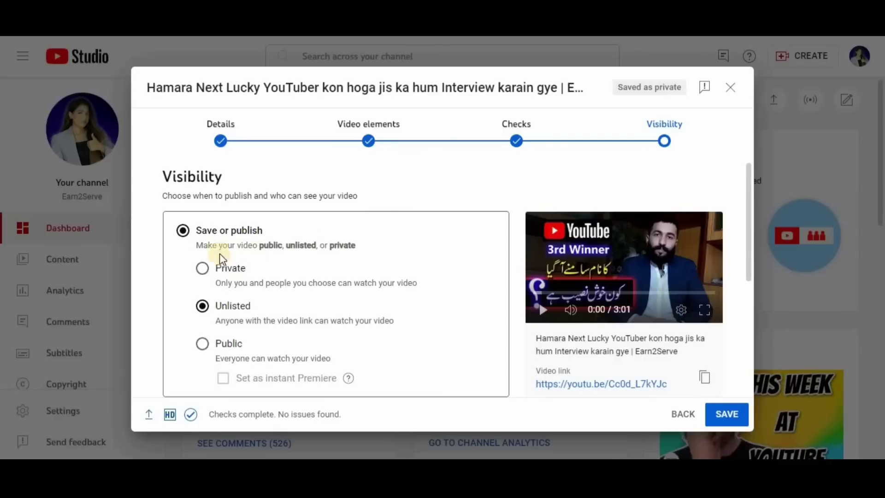
# Step: Save the uploaded video with Unlisted visibility and dismiss the share-link dialog
pyautogui.moveTo(165, 213)
pyautogui.mouseDown()
pyautogui.moveTo(192, 267)
pyautogui.moveTo(278, 339)
pyautogui.moveTo(418, 394)
pyautogui.mouseUp()
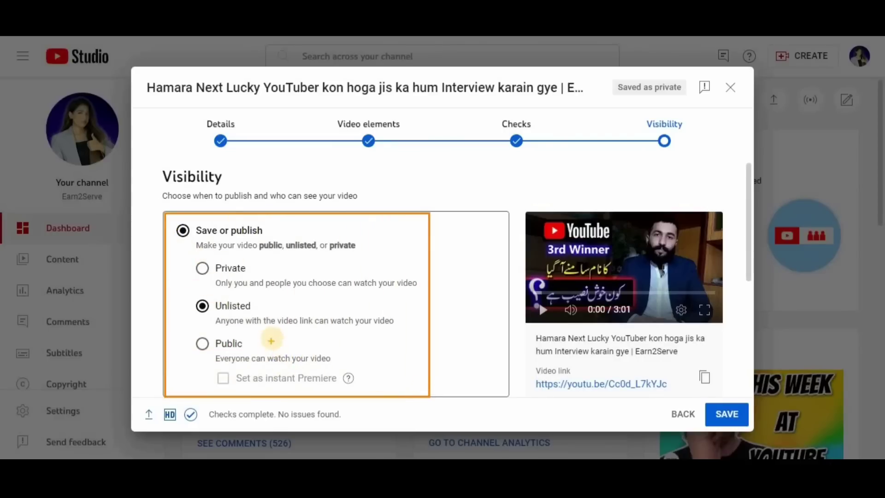
pyautogui.moveTo(178, 291); pyautogui.dragTo(427, 338)
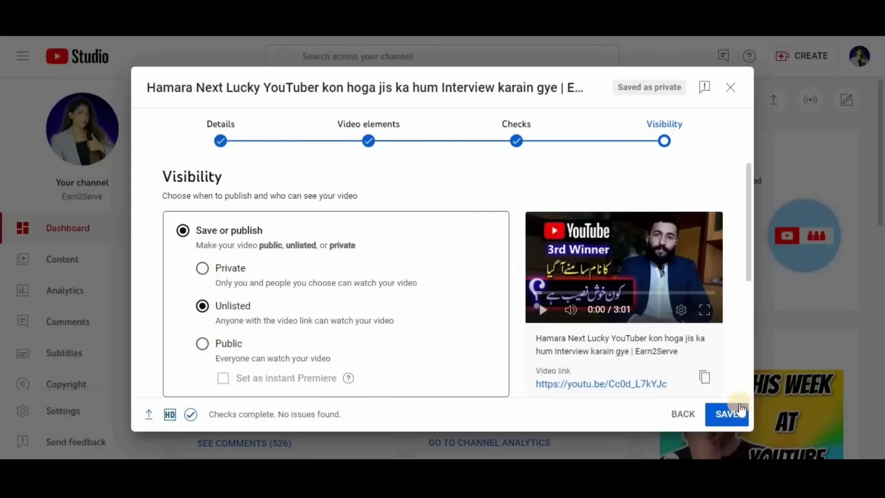
pyautogui.click(722, 421)
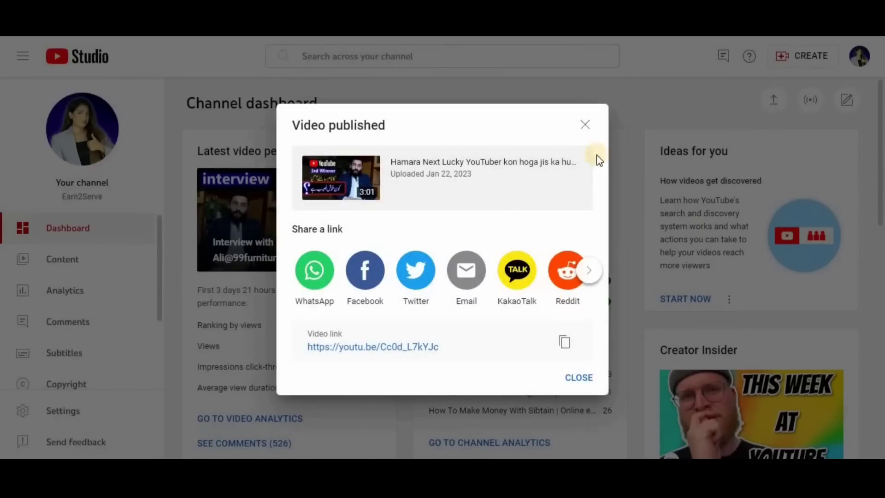
pyautogui.click(584, 122)
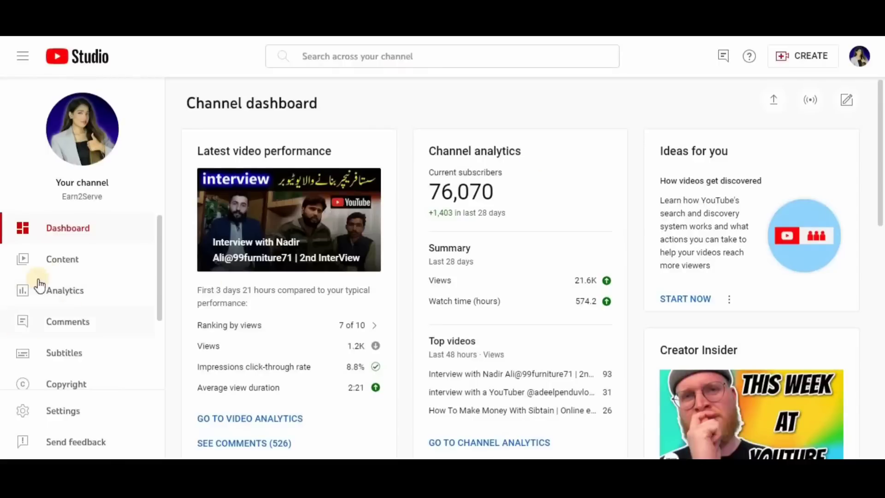
# Step: Open the newly uploaded video's details from the channel content list and review its title, description, thumbnail, playlist and visibility settings
pyautogui.click(42, 259)
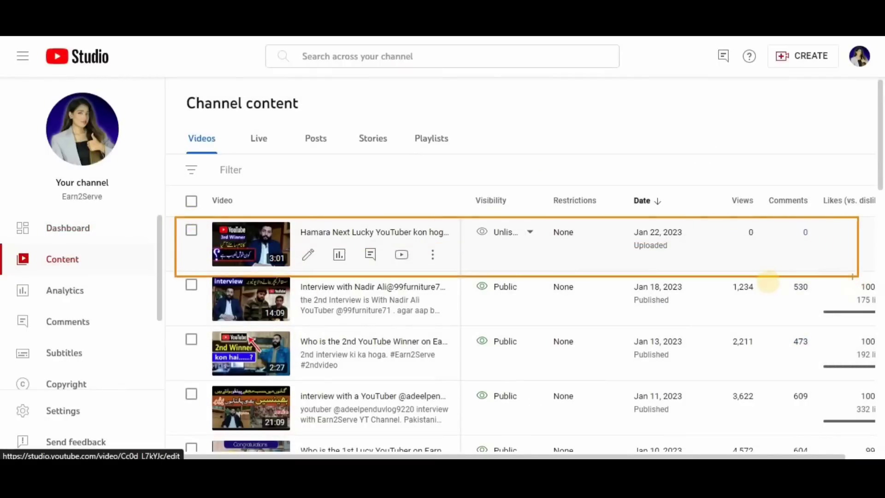
pyautogui.click(310, 257)
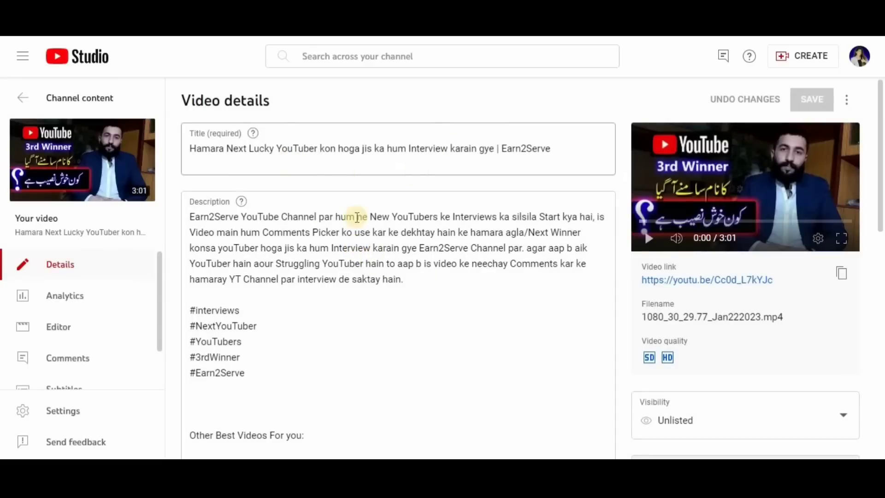
pyautogui.scroll(-8, 309, 270)
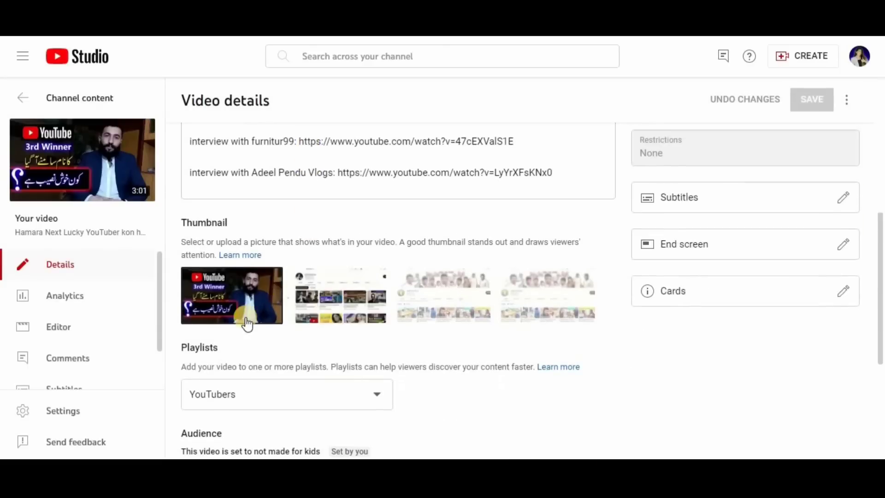
pyautogui.scroll(-4, 265, 318)
pyautogui.scroll(10, 373, 326)
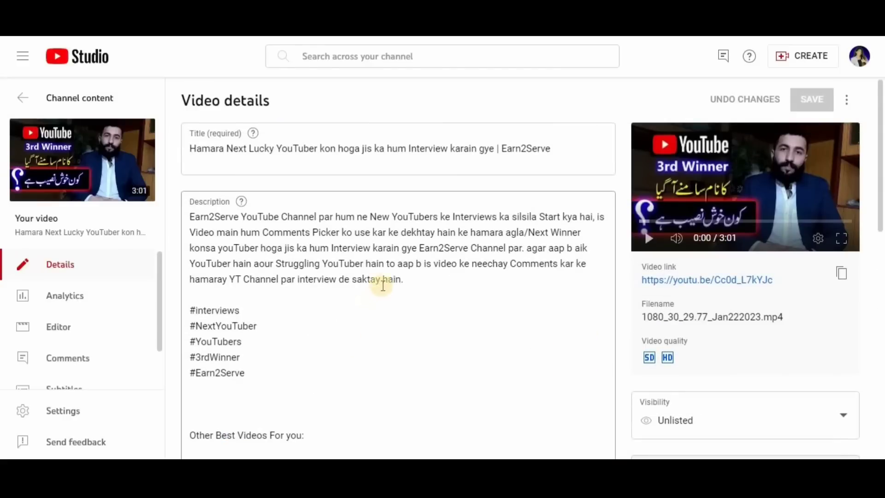
pyautogui.scroll(-3, 382, 284)
pyautogui.scroll(-2, 502, 265)
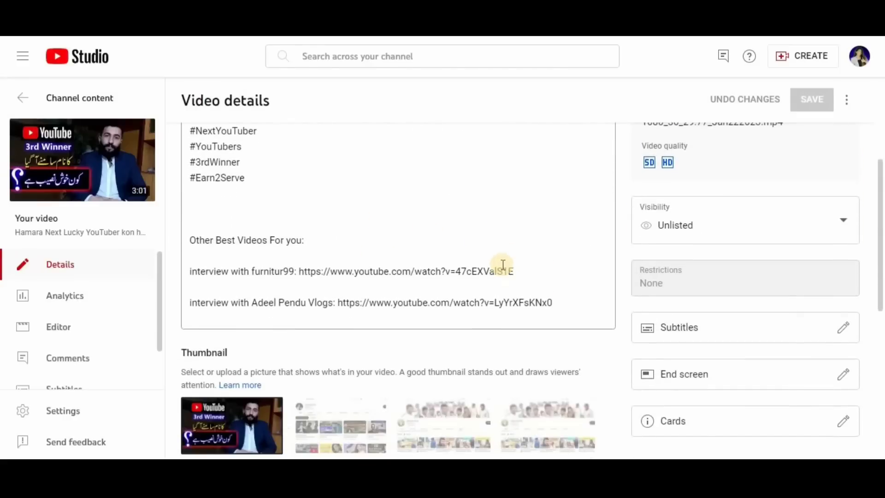